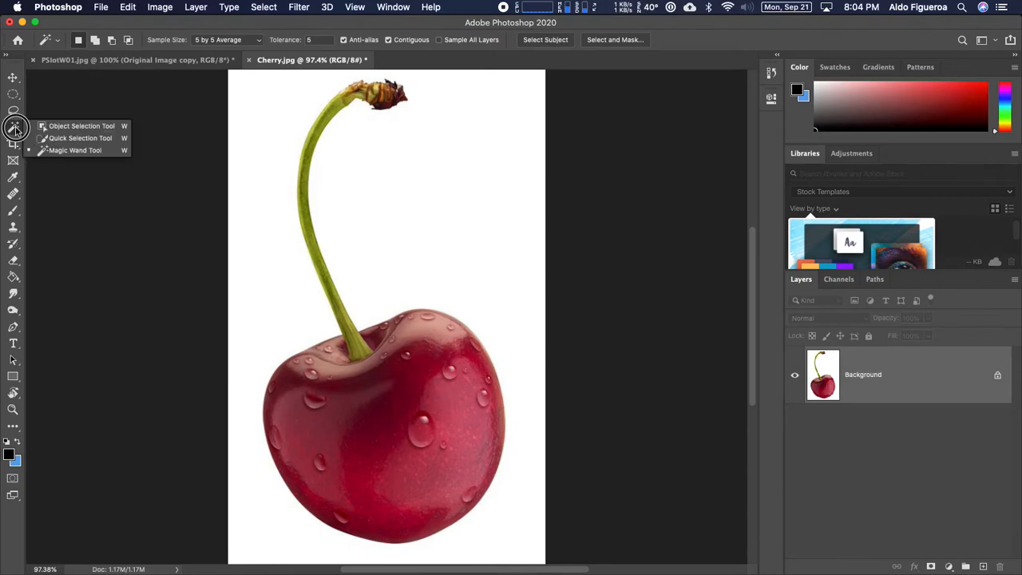
Select the white background around the cherry with the Quick Selection tool, invert the selection, and deselect
click(90, 141)
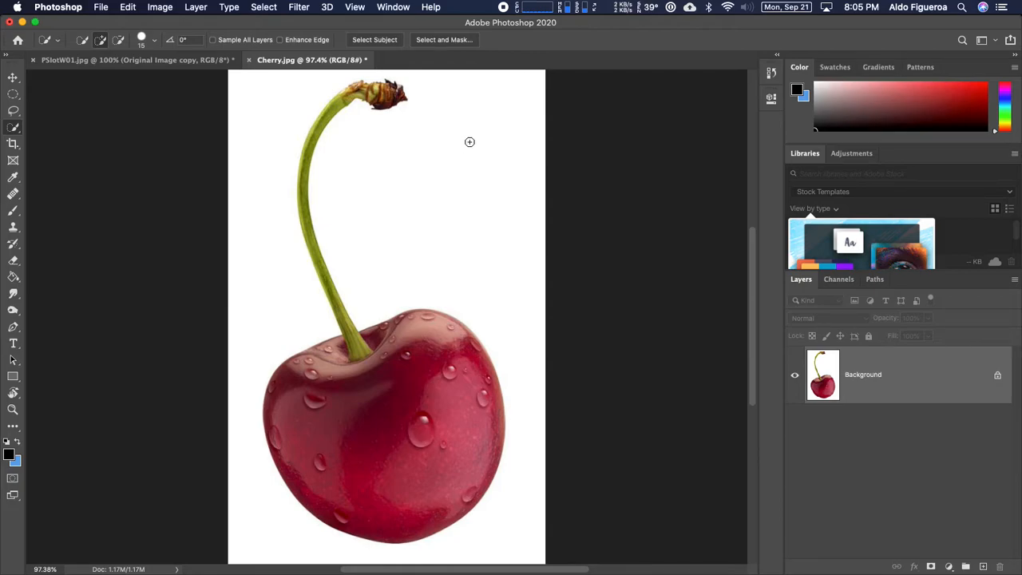
mouse_move(472, 155)
mouse_down()
mouse_move(531, 386)
mouse_move(523, 508)
mouse_move(482, 537)
mouse_move(427, 553)
mouse_move(306, 544)
mouse_move(265, 499)
mouse_move(241, 432)
mouse_move(253, 328)
mouse_up()
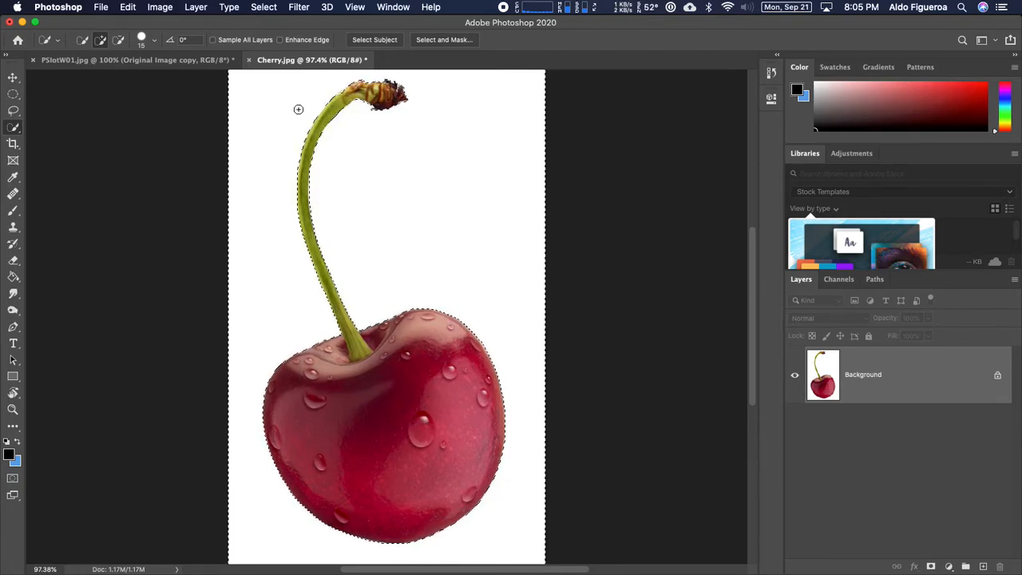
click(269, 8)
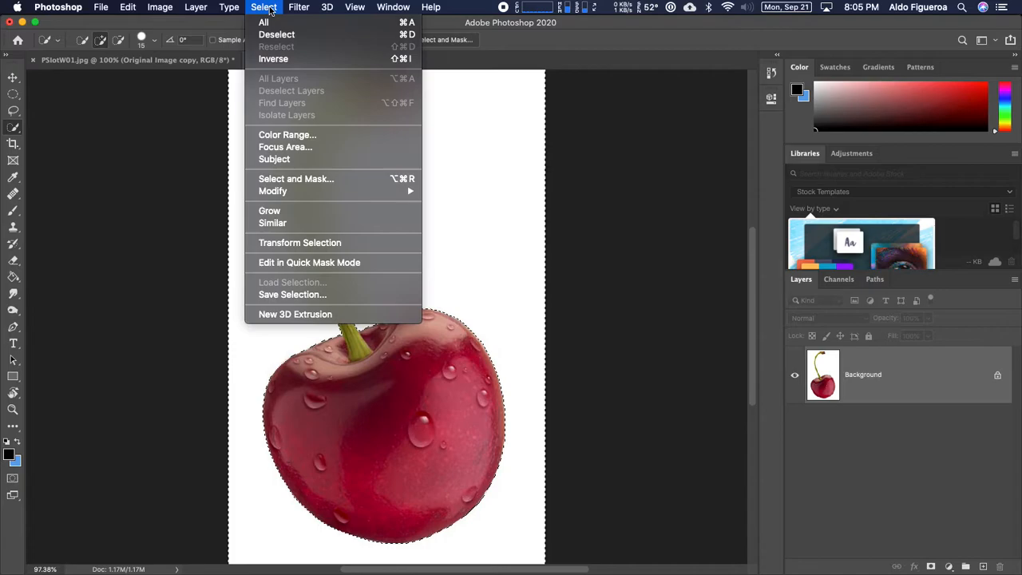
click(273, 59)
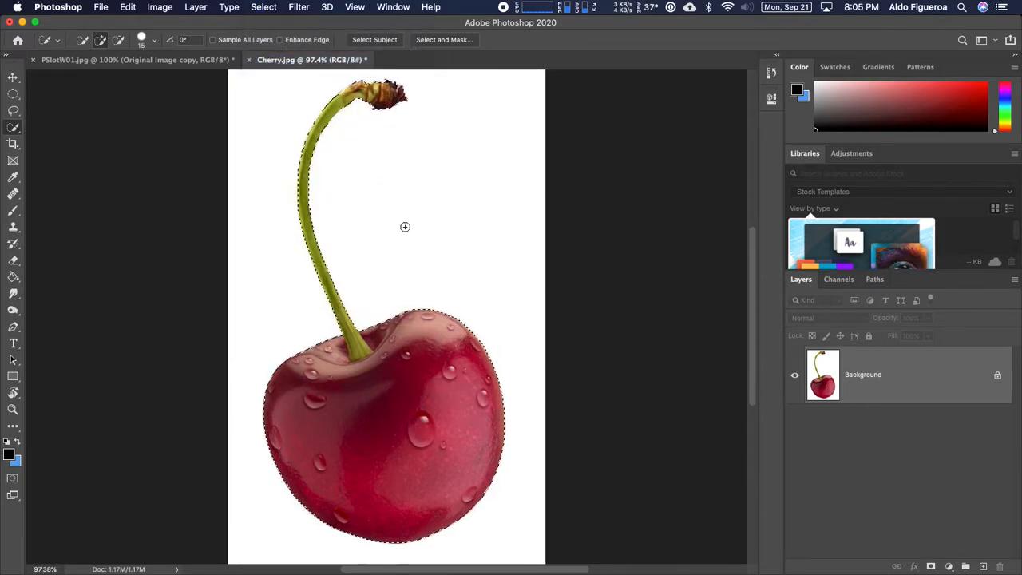
key(super+d)
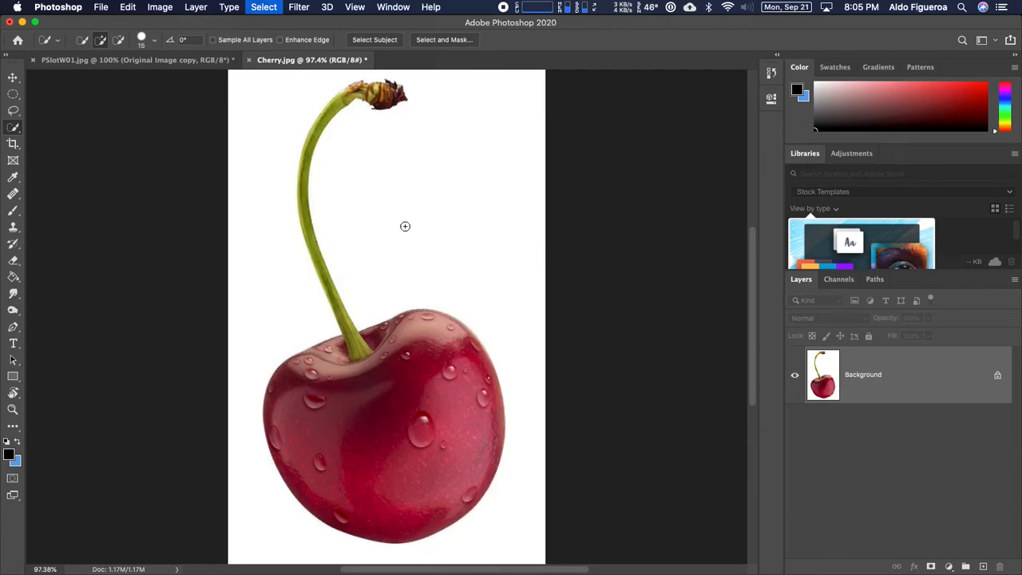
Select the cherry body and its full stem up to the brown tip with Quick Selection, reducing the brush size to 9
mouse_move(308, 408)
mouse_down()
mouse_move(303, 417)
mouse_move(346, 463)
mouse_move(439, 442)
mouse_up()
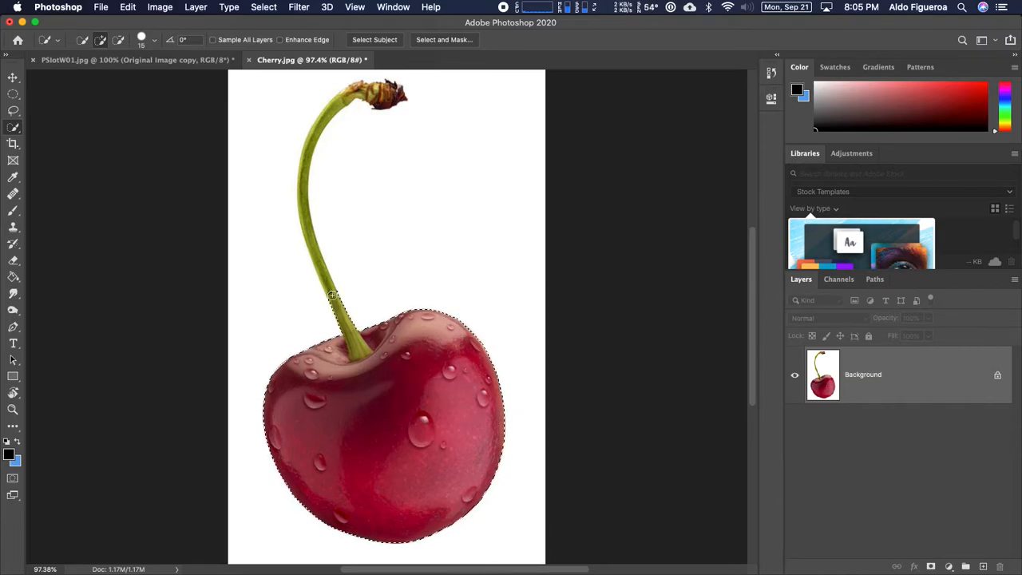
key(super+d)
key(super+1)
key(super+plus)
mouse_move(338, 240)
mouse_down()
mouse_move(424, 323)
mouse_move(479, 345)
mouse_up()
key([)
key([)
mouse_move(419, 399)
mouse_down()
mouse_move(367, 245)
mouse_move(351, 128)
mouse_up()
mouse_move(372, 194)
mouse_down()
mouse_move(362, 311)
mouse_move(347, 253)
mouse_move(366, 195)
mouse_up()
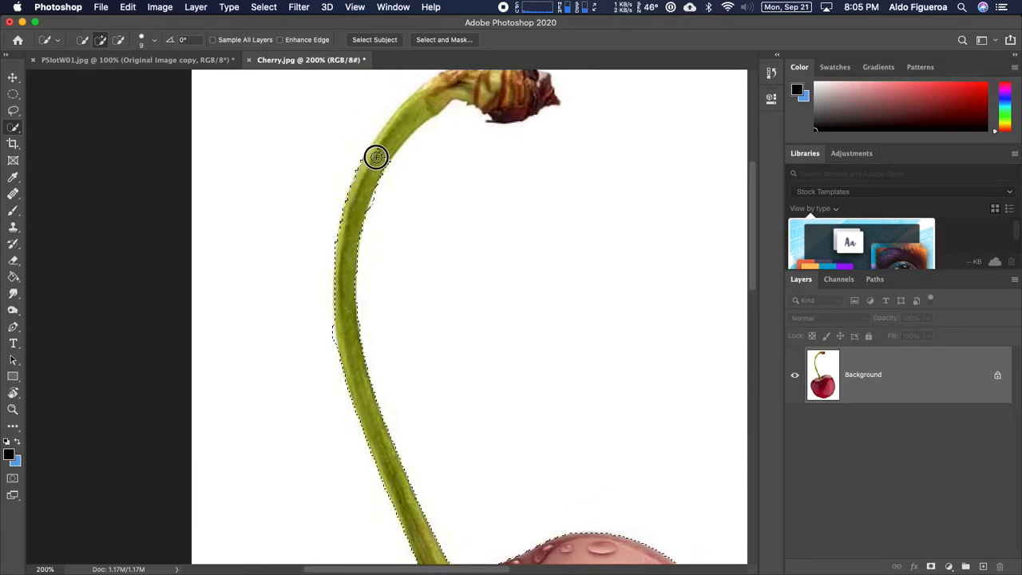
scroll(397, 128, up, 3)
scroll(397, 128, right, 3)
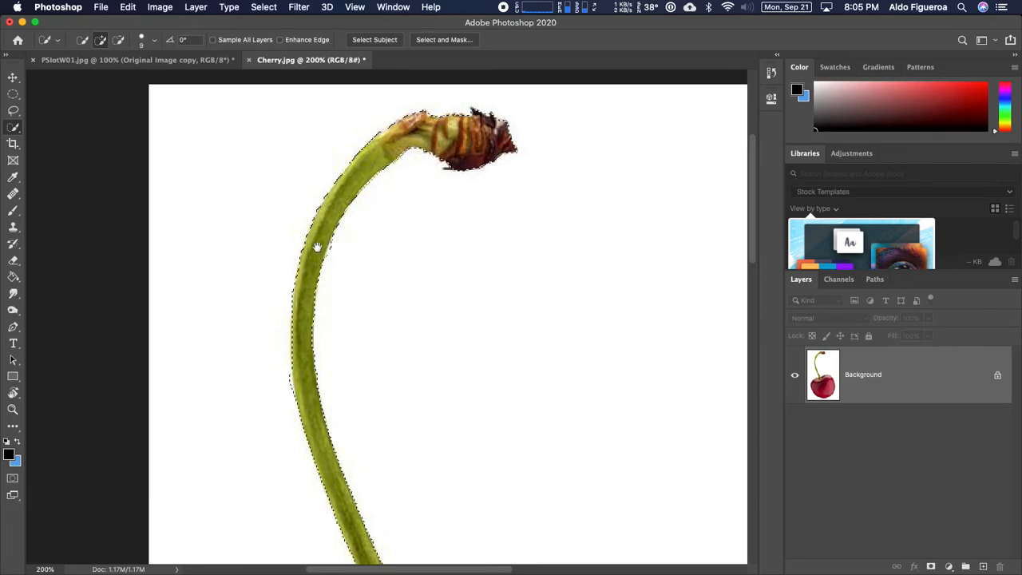
Trim the stray selection bulges along both sides of the cherry stem by subtracting with Quick Selection
scroll(354, 189, down, 3)
scroll(354, 189, left, 3)
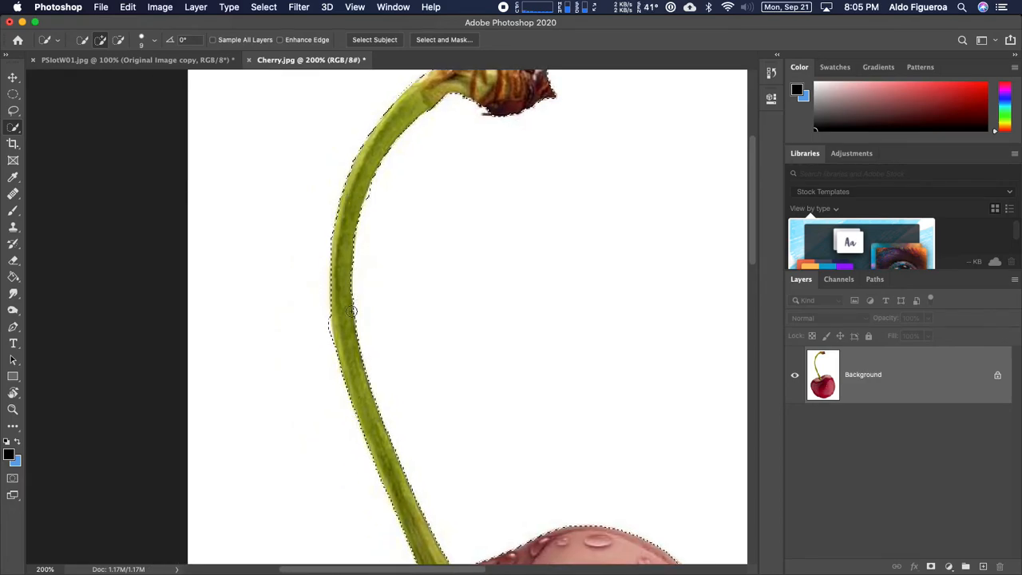
alt+click(328, 327)
alt+click(328, 321)
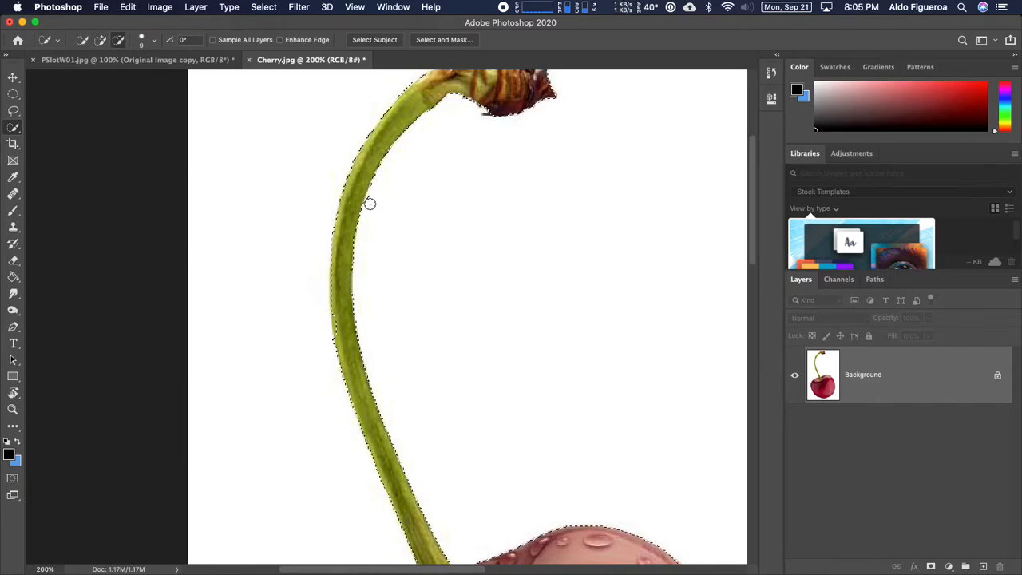
click(338, 323)
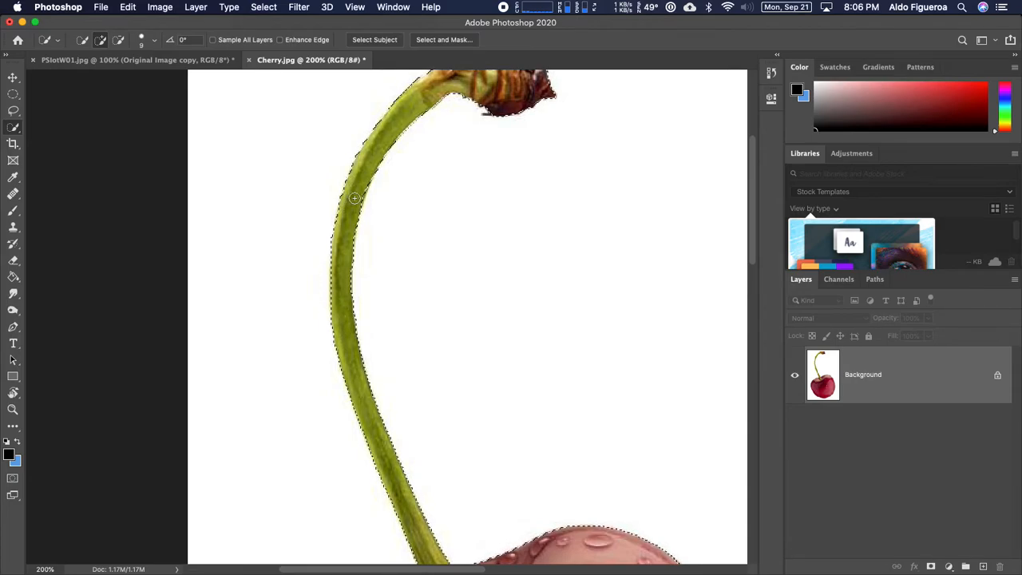
key(super+minus)
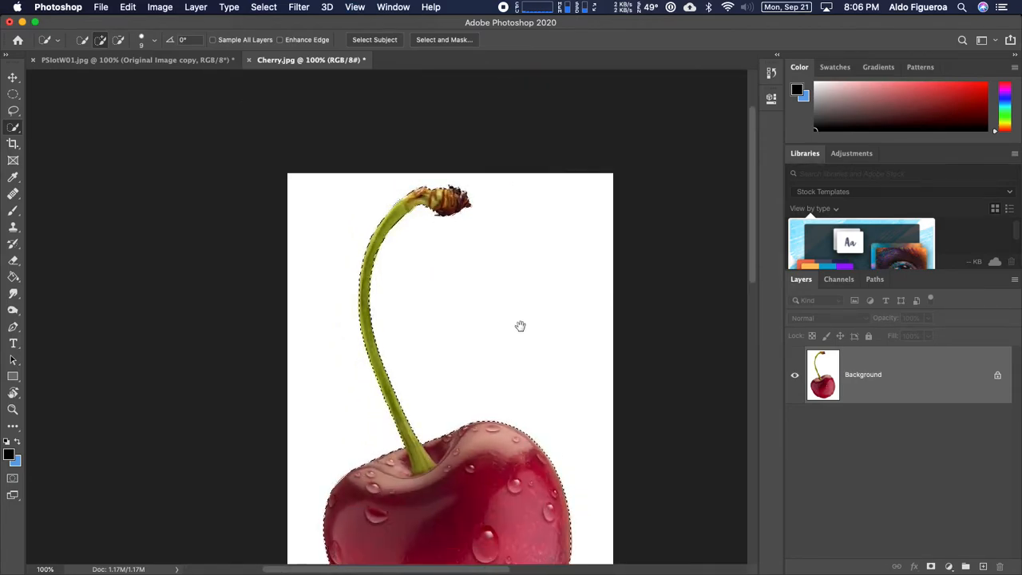
drag(520, 325, 483, 212)
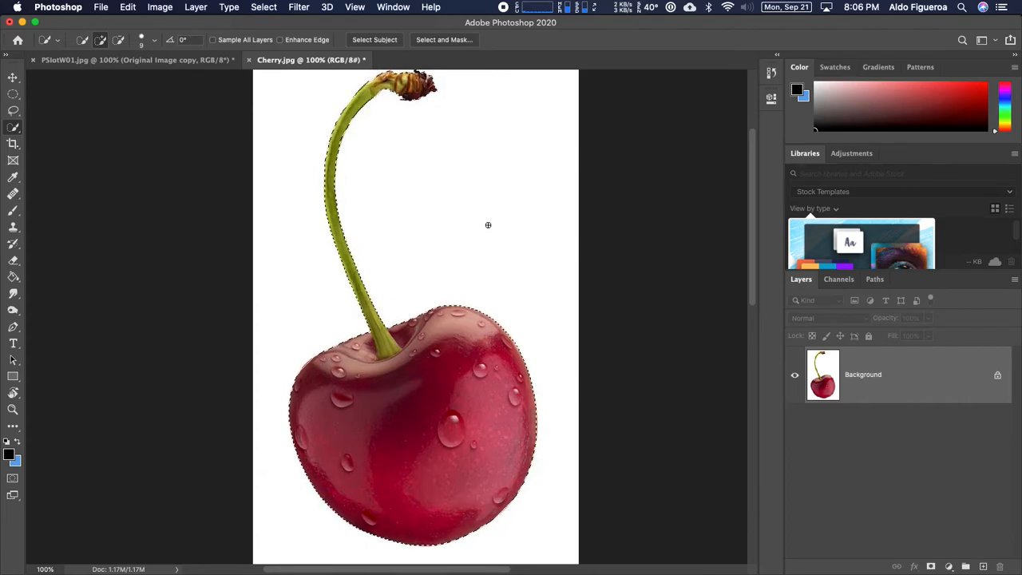
Switch to the PSlotW01.jpg document and select the blue flying saucer and its fins on the rock with Quick Selection
click(207, 63)
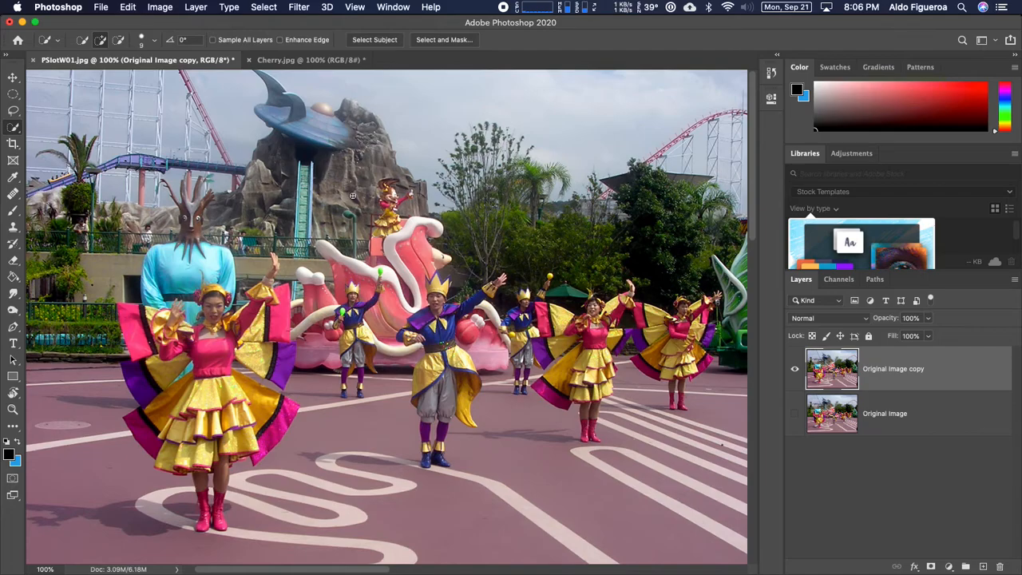
drag(320, 187, 356, 253)
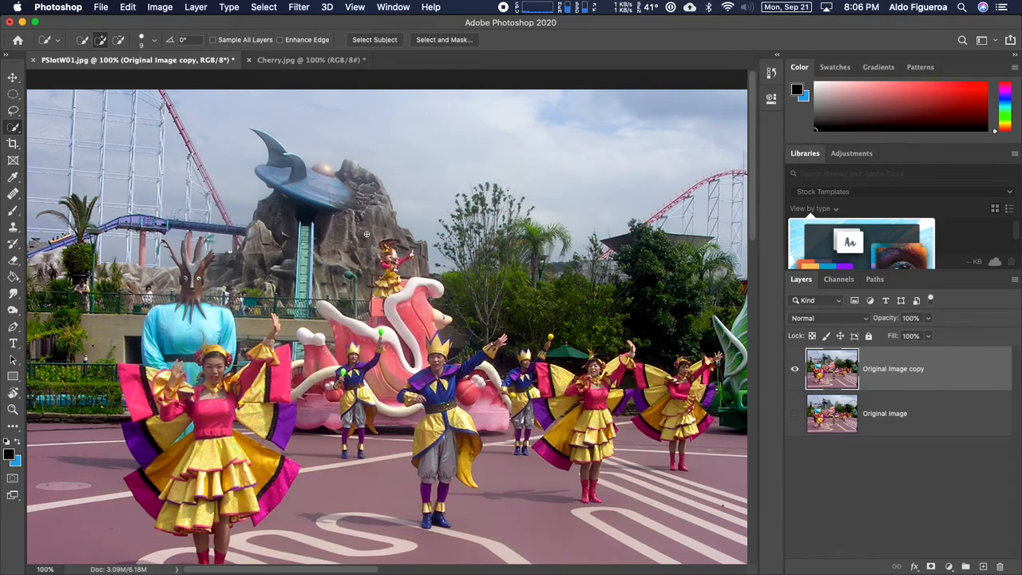
key(super+plus)
key(super+plus)
drag(239, 210, 512, 542)
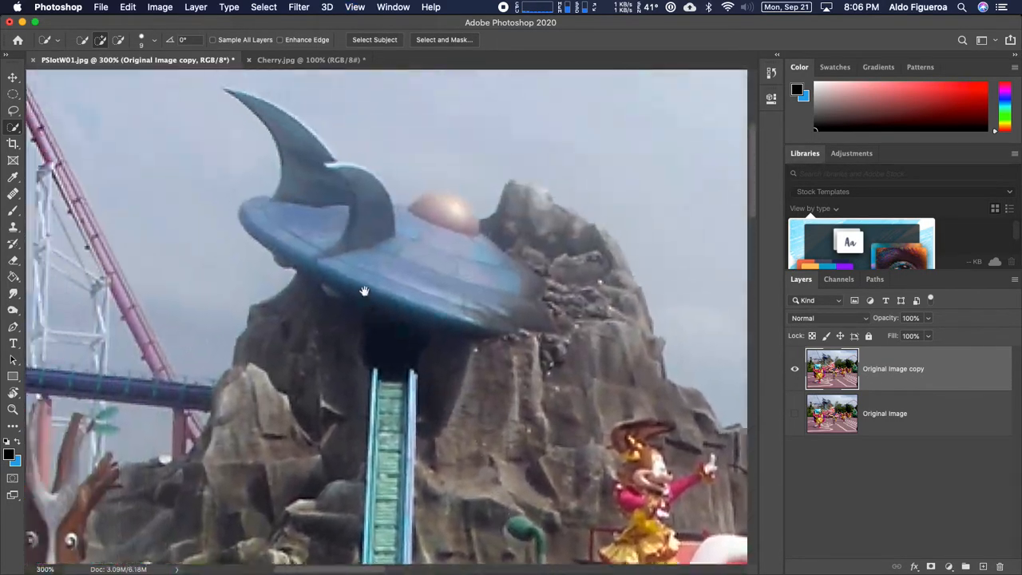
drag(362, 290, 339, 325)
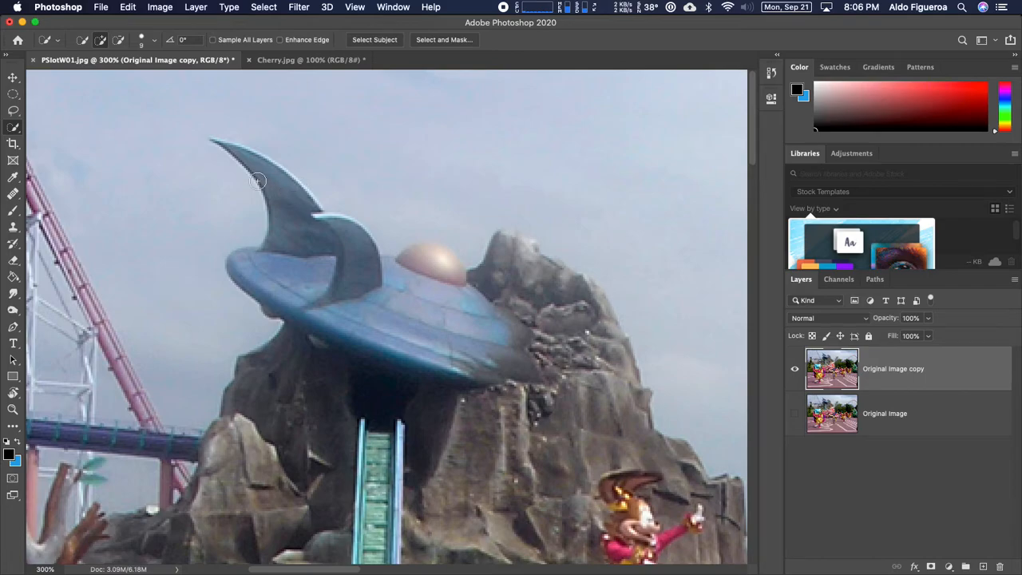
mouse_move(285, 204)
mouse_down()
mouse_move(276, 197)
mouse_move(296, 231)
mouse_move(484, 335)
mouse_move(511, 358)
mouse_move(499, 370)
mouse_move(406, 359)
mouse_move(459, 302)
mouse_move(432, 267)
mouse_move(444, 285)
mouse_up()
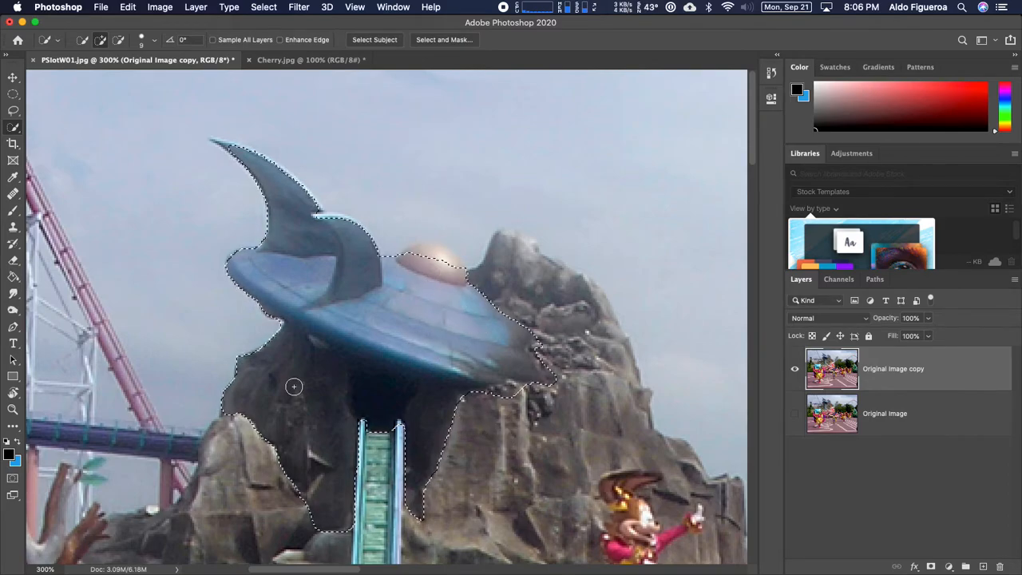
Refine the saucer selection by subtracting the rock and dark opening below it and including the whole dome
scroll(322, 407, down, 2)
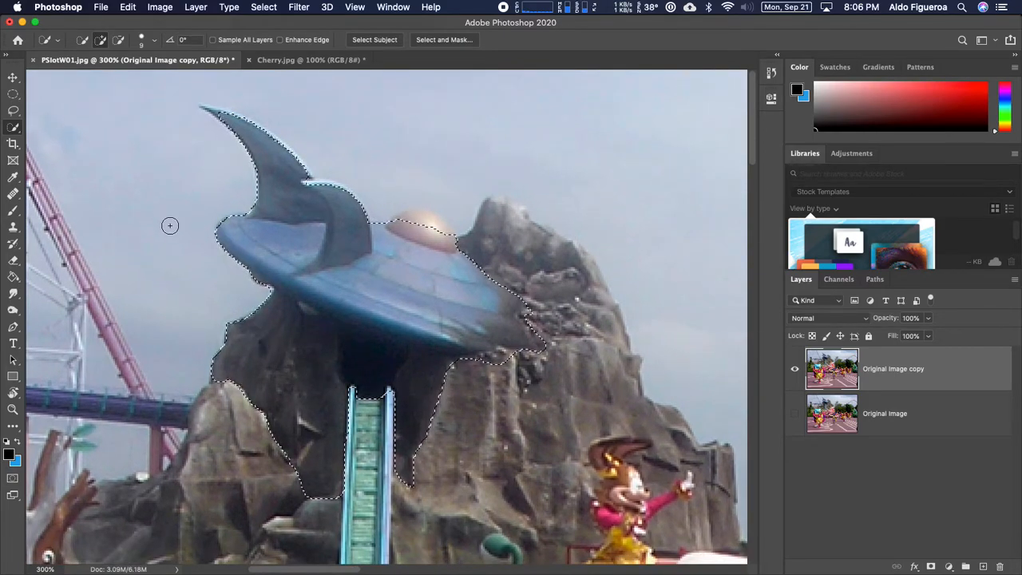
mouse_move(183, 268)
mouse_down()
mouse_move(186, 292)
mouse_move(228, 329)
mouse_move(213, 327)
mouse_move(255, 380)
mouse_move(214, 374)
mouse_move(222, 330)
mouse_move(233, 332)
mouse_move(292, 404)
mouse_move(288, 417)
mouse_move(273, 405)
mouse_move(309, 461)
mouse_move(270, 424)
mouse_up()
alt+click(296, 469)
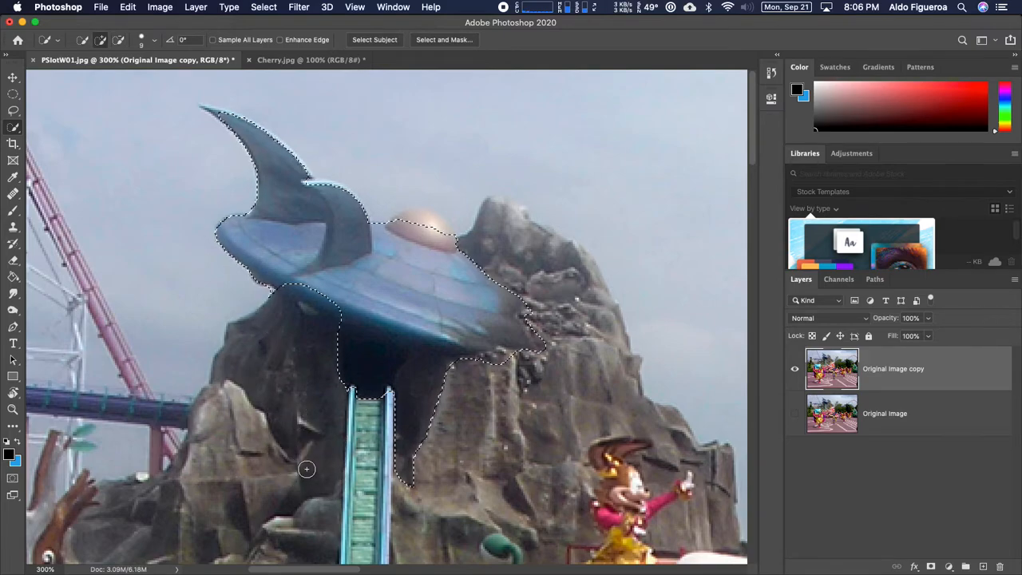
mouse_move(414, 470)
mouse_down()
mouse_move(396, 429)
mouse_move(390, 487)
mouse_move(421, 483)
mouse_move(412, 407)
mouse_move(365, 388)
mouse_move(386, 397)
mouse_up()
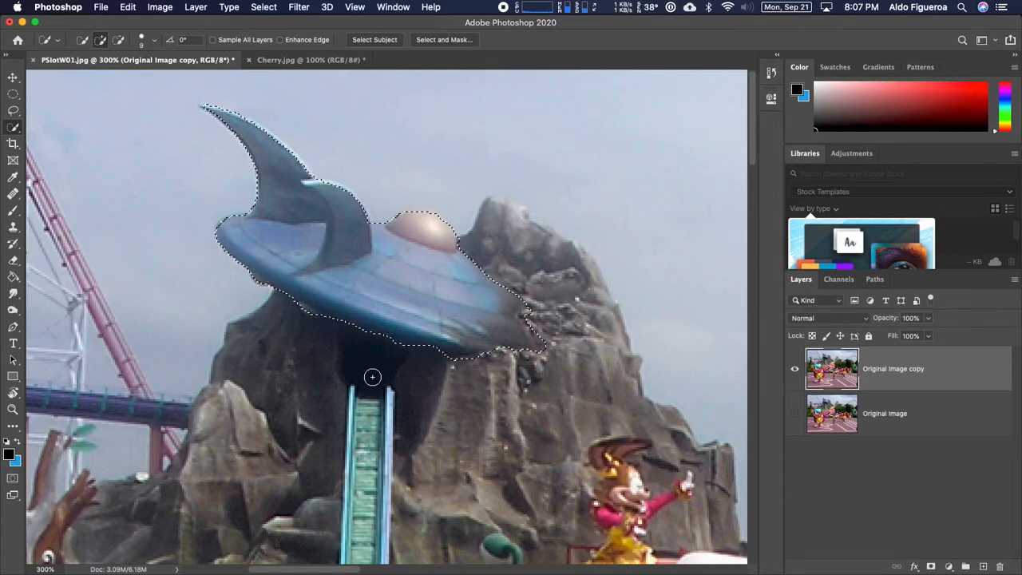
Select the front dancer's upper costume wings, bodice, face, and raised arm with Quick Selection
scroll(372, 377, down, 15)
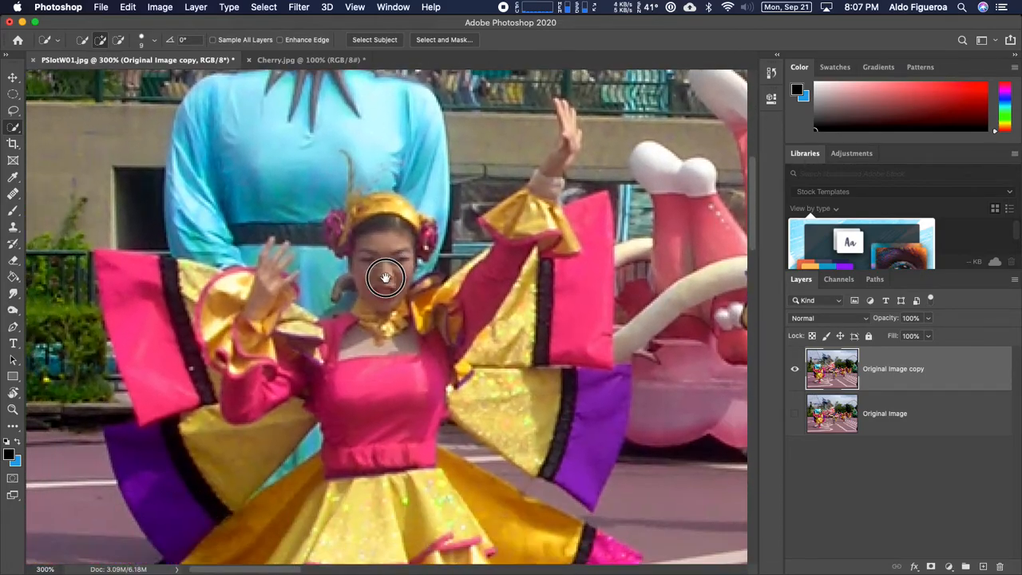
scroll(386, 277, down, 4)
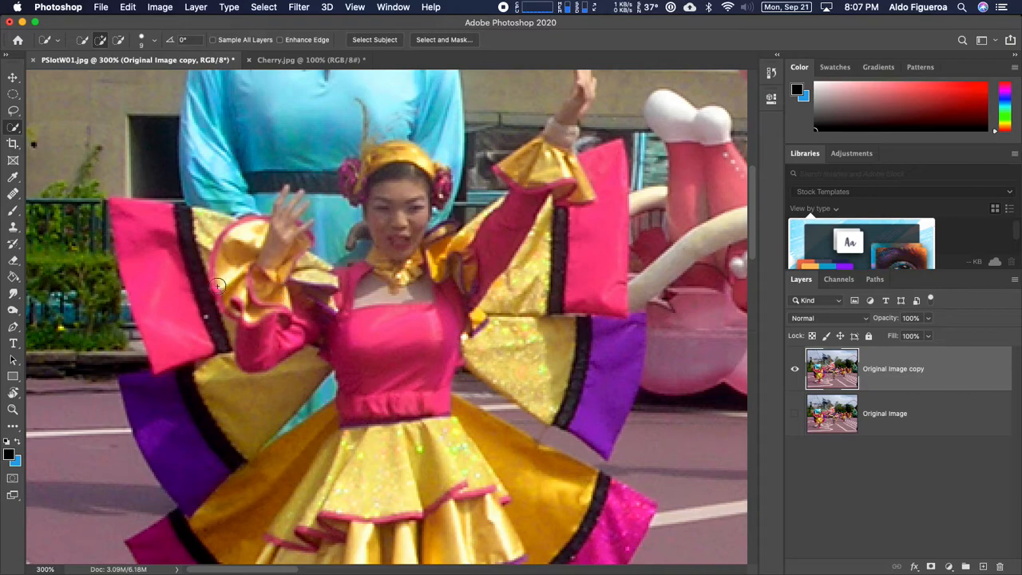
mouse_move(180, 261)
mouse_down()
mouse_move(162, 253)
mouse_move(297, 313)
mouse_move(287, 343)
mouse_move(246, 388)
mouse_move(181, 424)
mouse_move(183, 479)
mouse_move(292, 274)
mouse_move(213, 241)
mouse_up()
drag(288, 239, 290, 219)
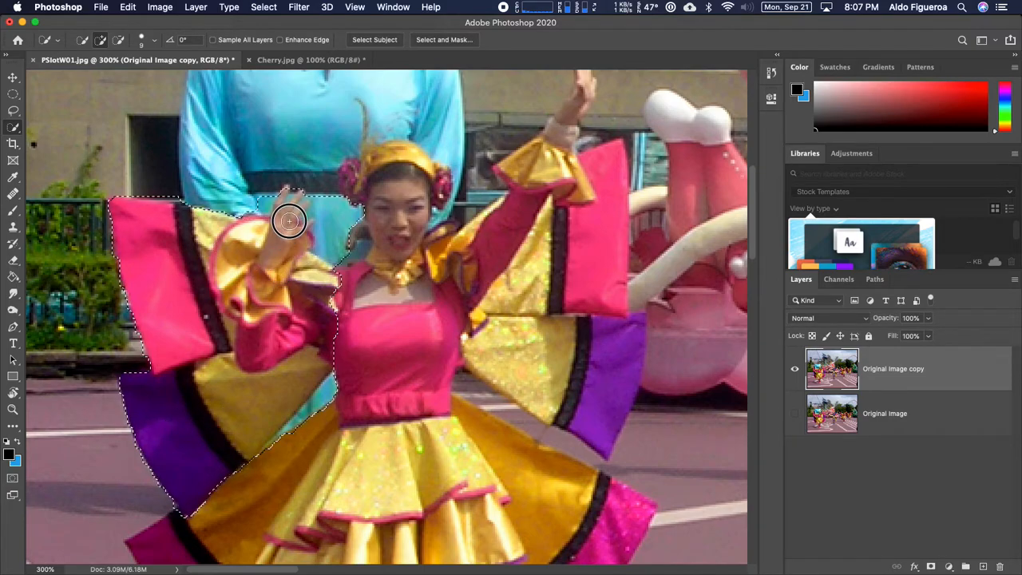
mouse_move(368, 329)
mouse_down()
mouse_move(381, 333)
mouse_move(399, 295)
mouse_move(358, 297)
mouse_move(422, 269)
mouse_move(486, 267)
mouse_move(390, 230)
mouse_up()
mouse_move(506, 264)
mouse_down()
mouse_move(581, 258)
mouse_move(524, 328)
mouse_move(510, 294)
mouse_move(602, 360)
mouse_up()
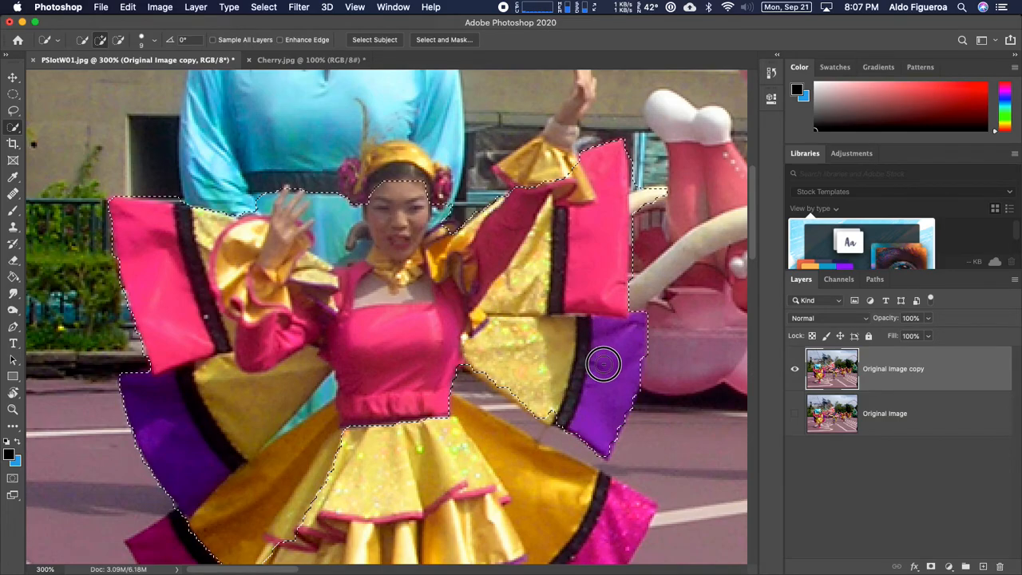
mouse_move(546, 224)
mouse_down()
mouse_move(520, 234)
mouse_move(525, 250)
mouse_move(478, 306)
mouse_move(463, 279)
mouse_move(498, 150)
mouse_move(463, 171)
mouse_move(447, 142)
mouse_up()
key(super+z)
key(super+z)
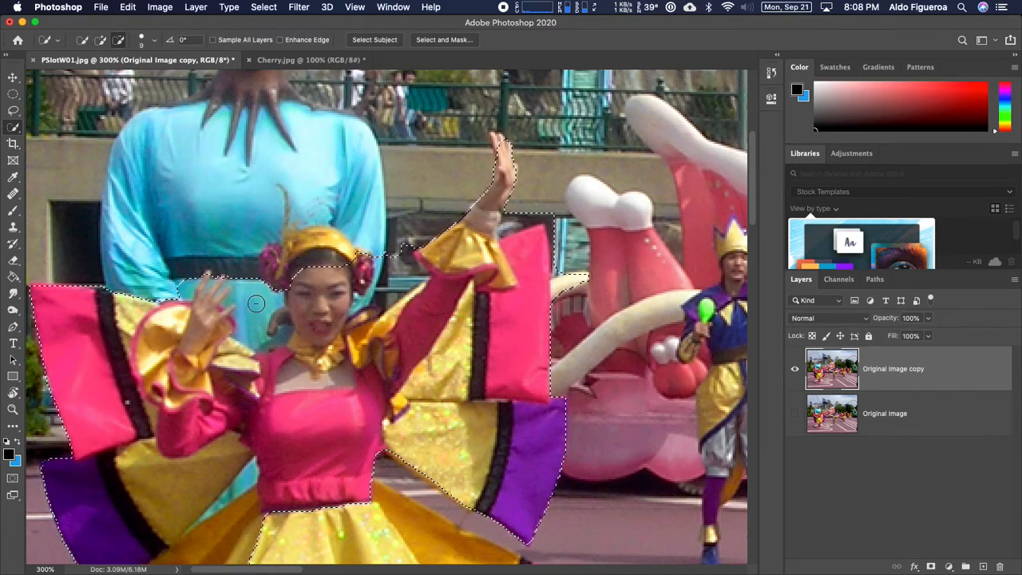
Subtract the turquoise background beside the dancer's head and the area under her raised arm from the selection
alt+click(183, 290)
alt+click(401, 273)
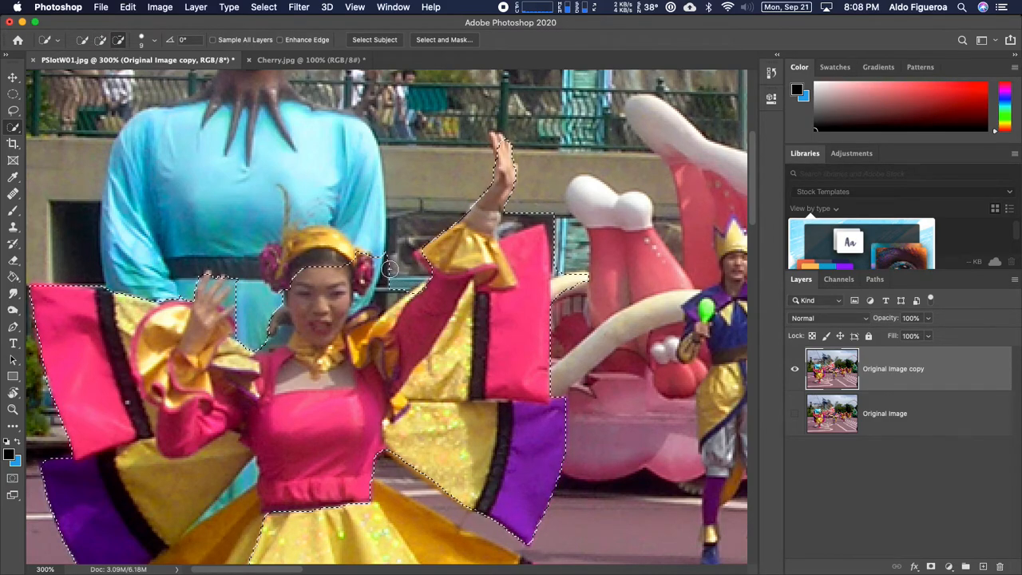
alt+click(383, 290)
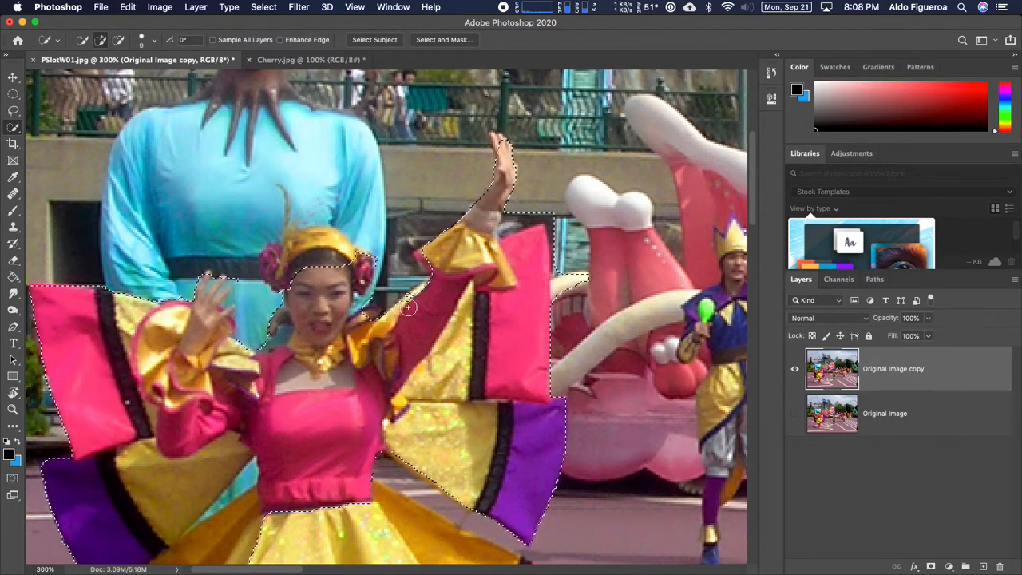
Extend the selection over the dancer's tiered yellow skirt and the lower orange and magenta costume wings
drag(439, 351, 447, 277)
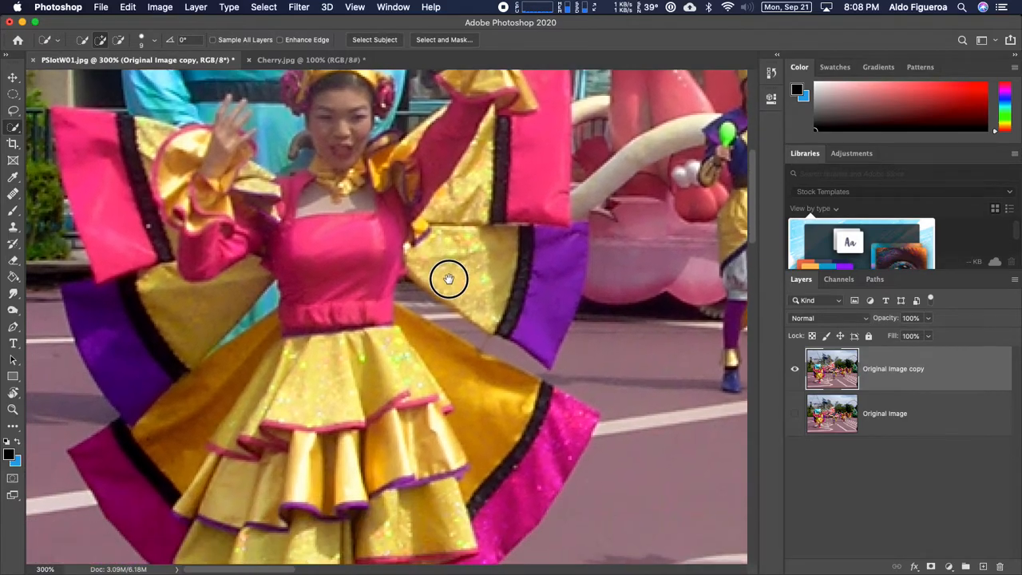
mouse_move(486, 423)
mouse_down()
mouse_move(549, 461)
mouse_move(554, 444)
mouse_move(501, 411)
mouse_move(515, 319)
mouse_up()
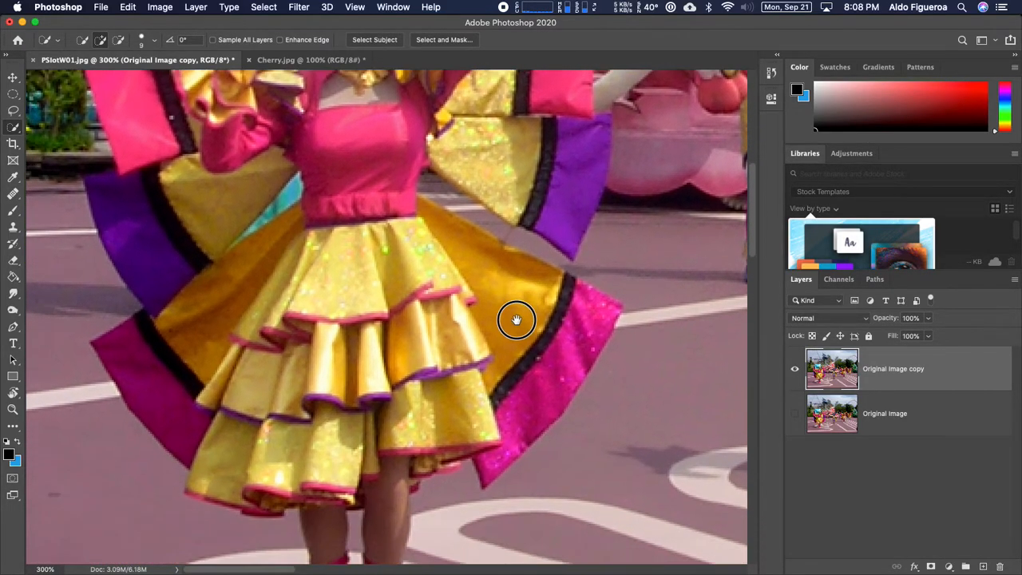
mouse_move(463, 427)
mouse_down()
mouse_move(395, 438)
mouse_move(325, 378)
mouse_move(207, 423)
mouse_move(189, 397)
mouse_up()
key(space)
drag(309, 411, 317, 285)
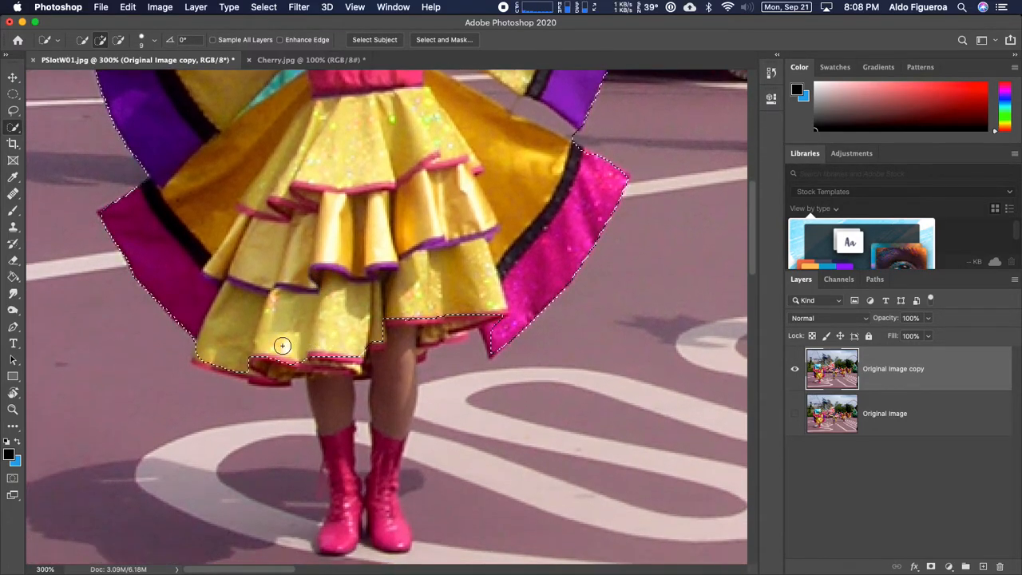
Add the dancer's skirt hem, legs, and pink boots to the selection, trimming the spill onto the pavement beneath the skirt
drag(292, 363, 422, 326)
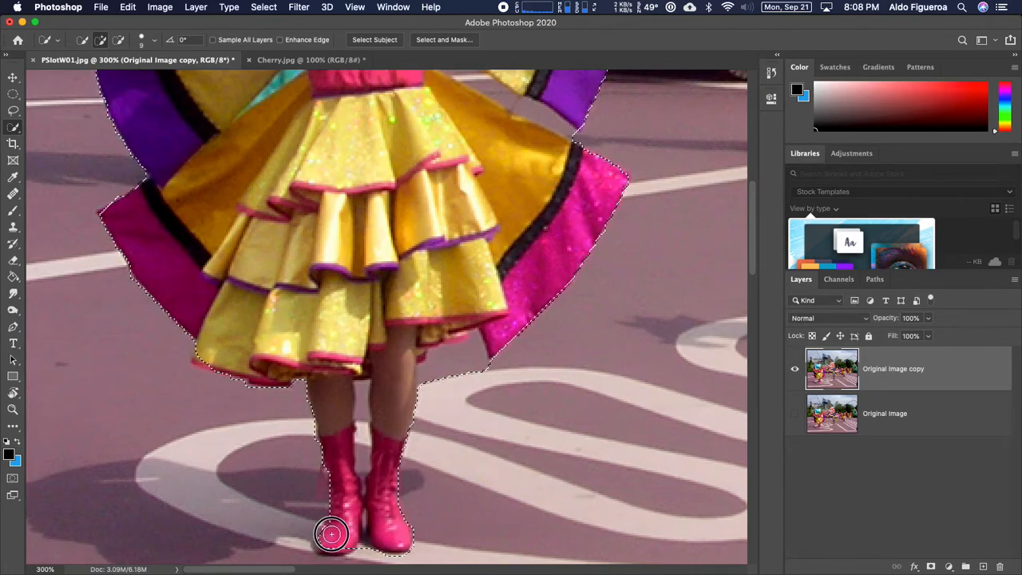
drag(332, 547, 359, 535)
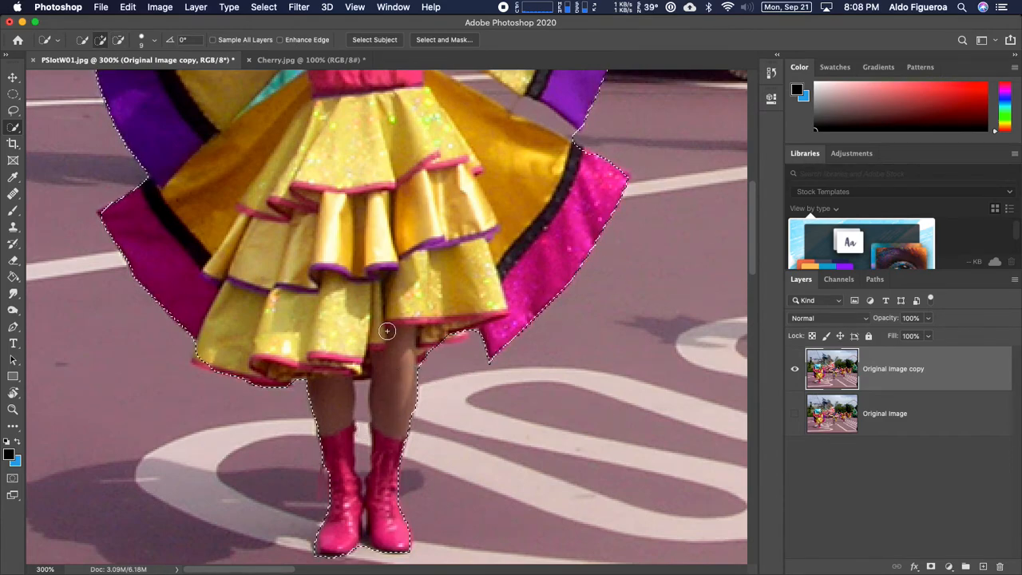
scroll(397, 290, up, 10)
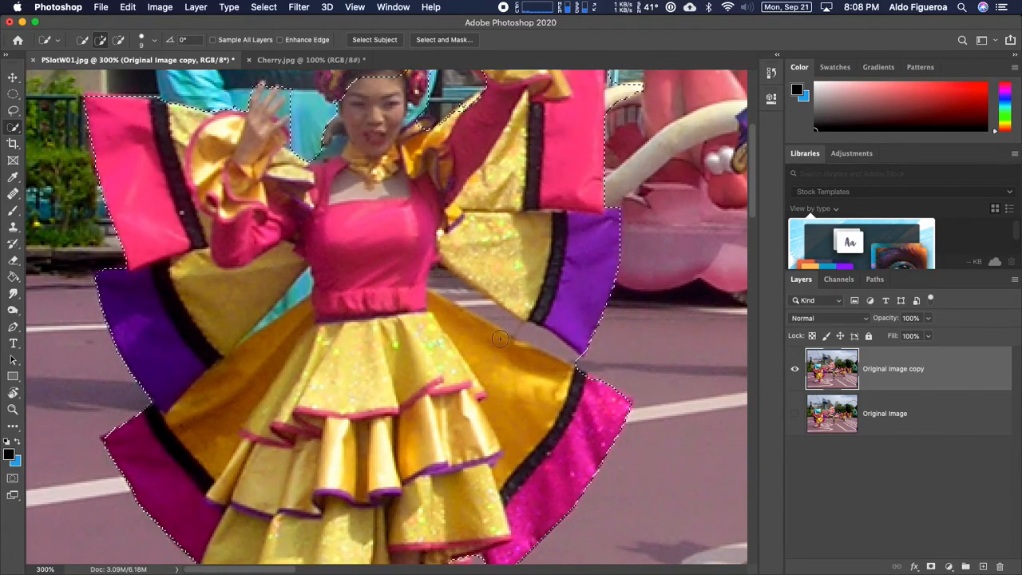
scroll(462, 295, up, 3)
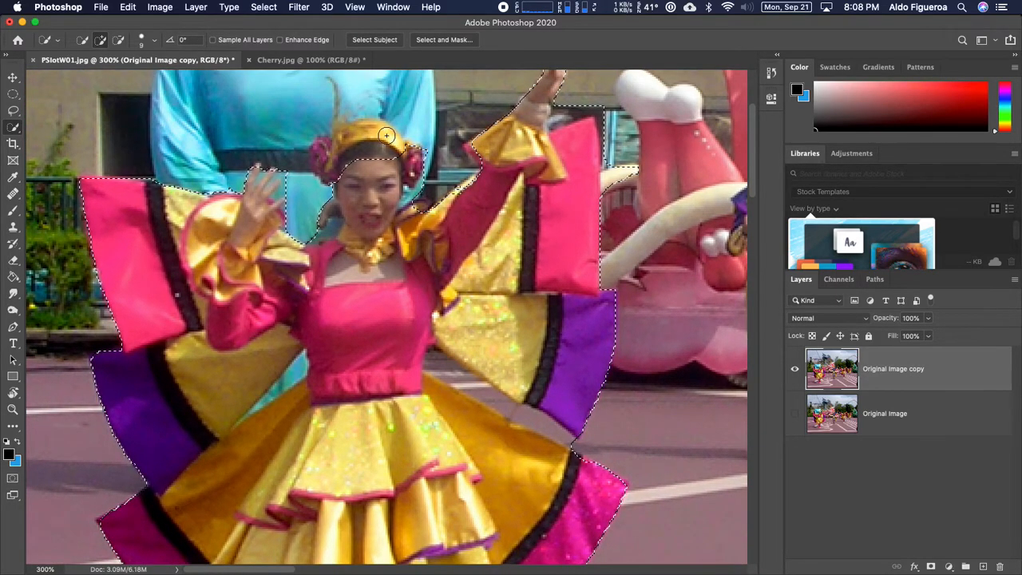
Subtract the background spill between the dancer's face and her lower raised hand from the selection
scroll(382, 174, up, 1)
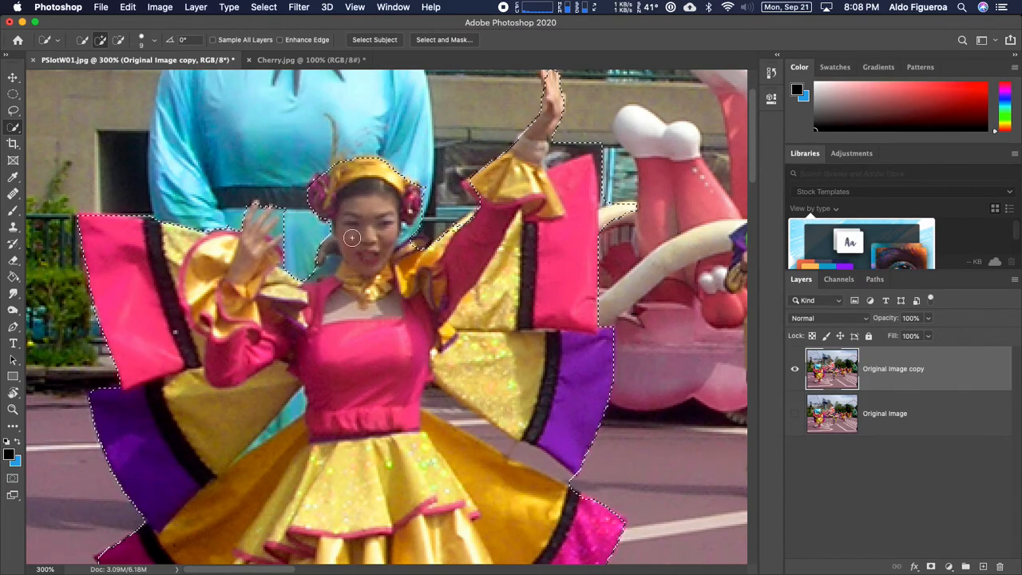
alt+click(319, 256)
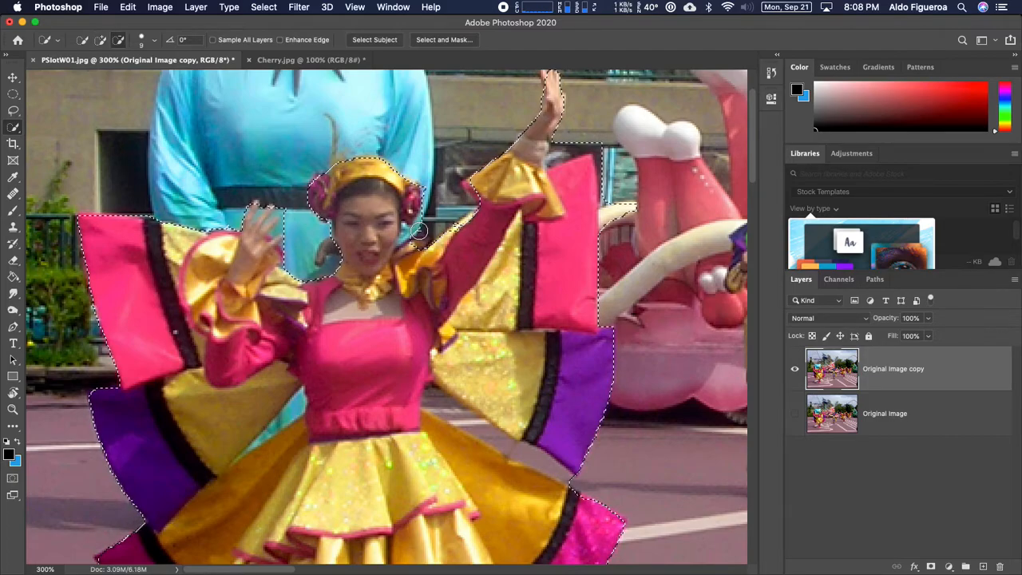
key(super+minus)
key(super+minus)
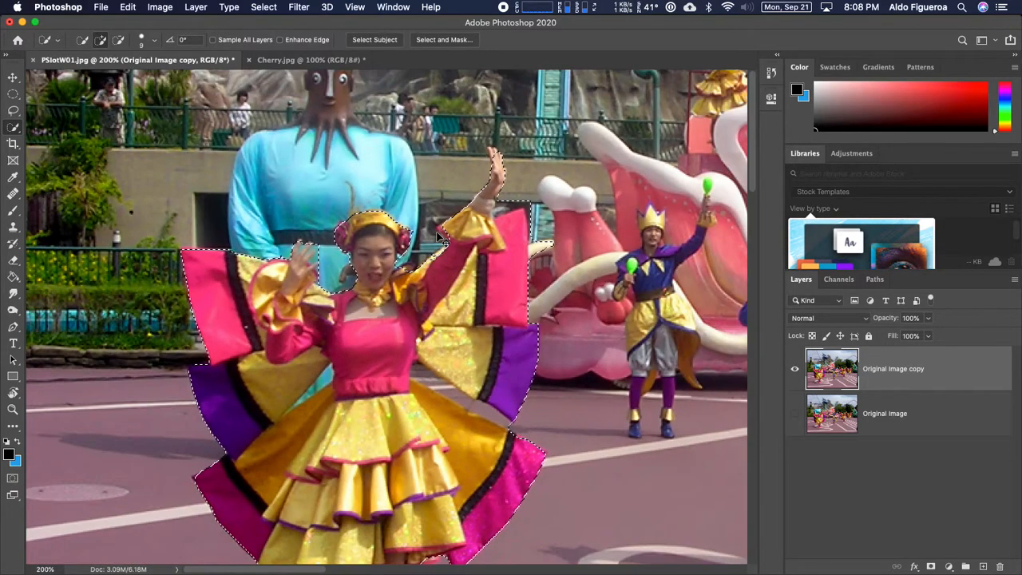
scroll(438, 234, up, 2)
scroll(438, 234, right, 2)
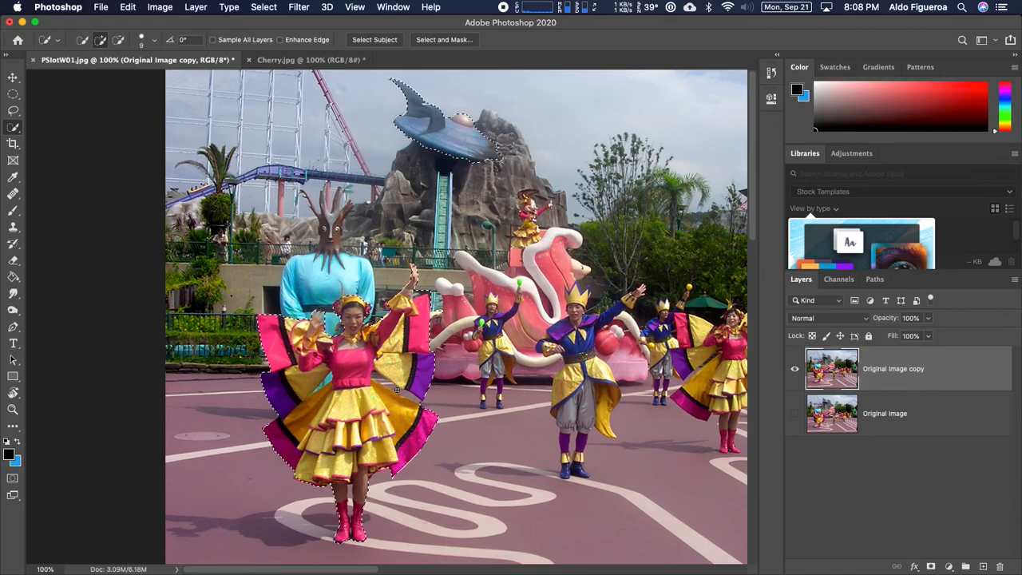
Using a size 6 brush, subtract the gaps between the dancer's wings and orange skirt panels on both sides of her waist
key(super+equal)
key(super+equal)
key(super+equal)
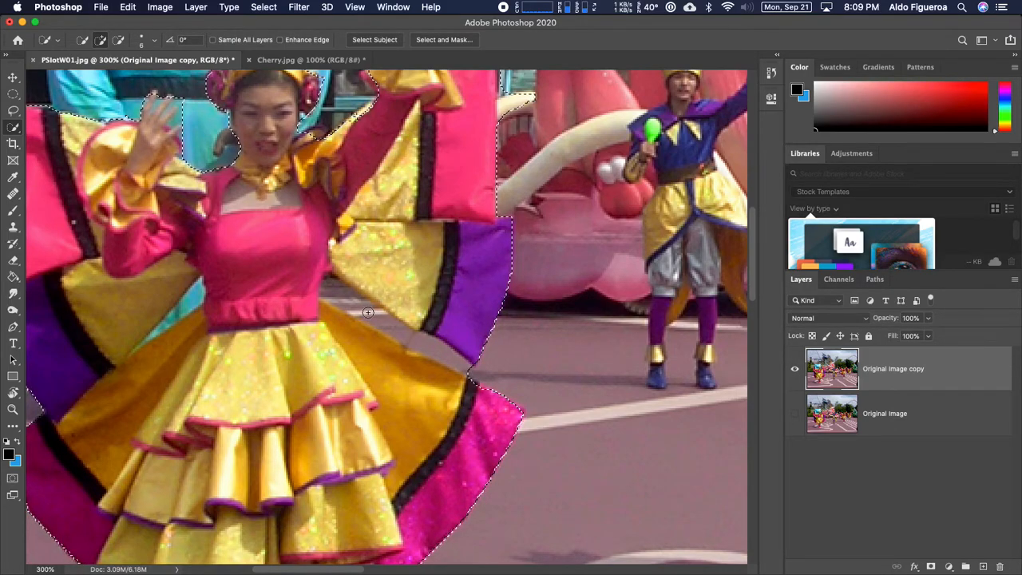
key(alt)
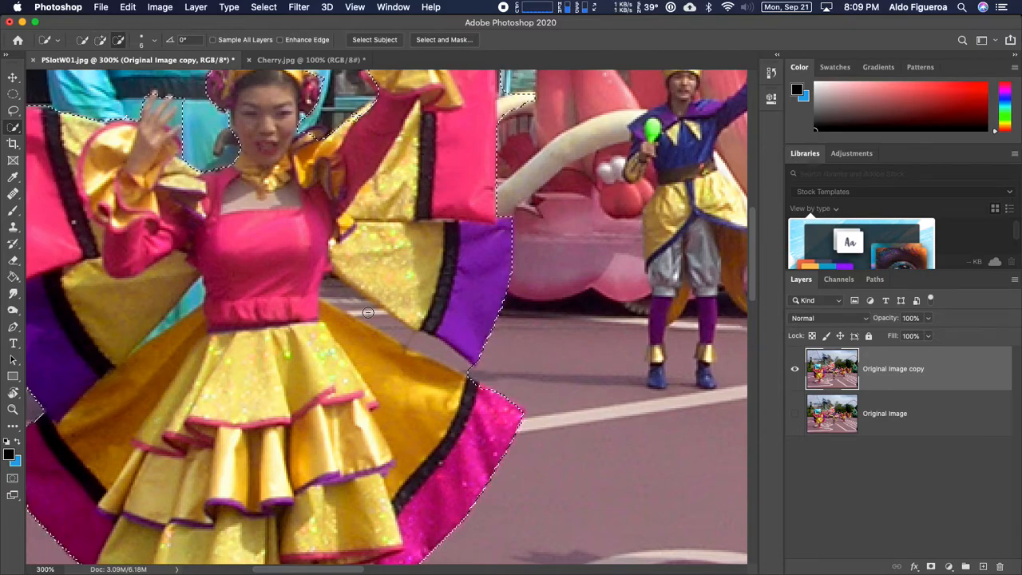
click(120, 41)
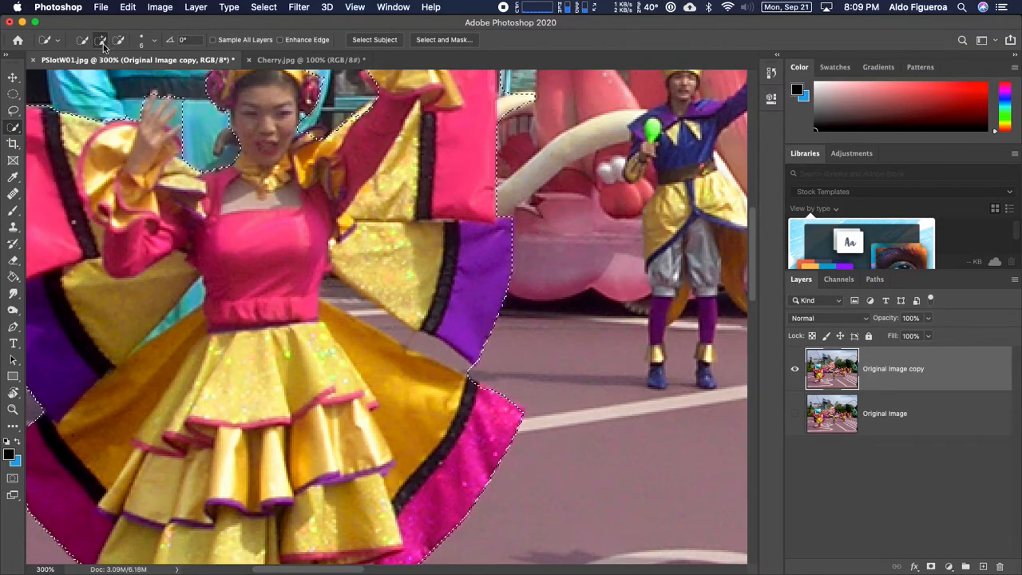
click(120, 41)
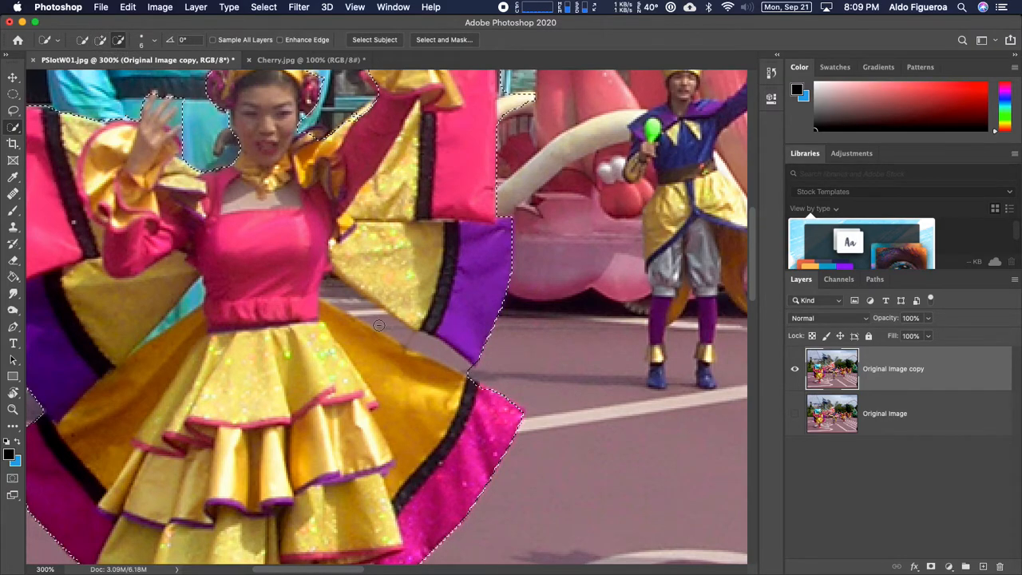
mouse_move(340, 296)
mouse_down()
mouse_move(426, 347)
mouse_move(442, 360)
mouse_move(381, 319)
mouse_move(456, 387)
mouse_move(509, 363)
mouse_up()
drag(262, 261, 222, 305)
Subtract the strip of pavement between the dancer's legs and boots from the selection
scroll(406, 342, down, 10)
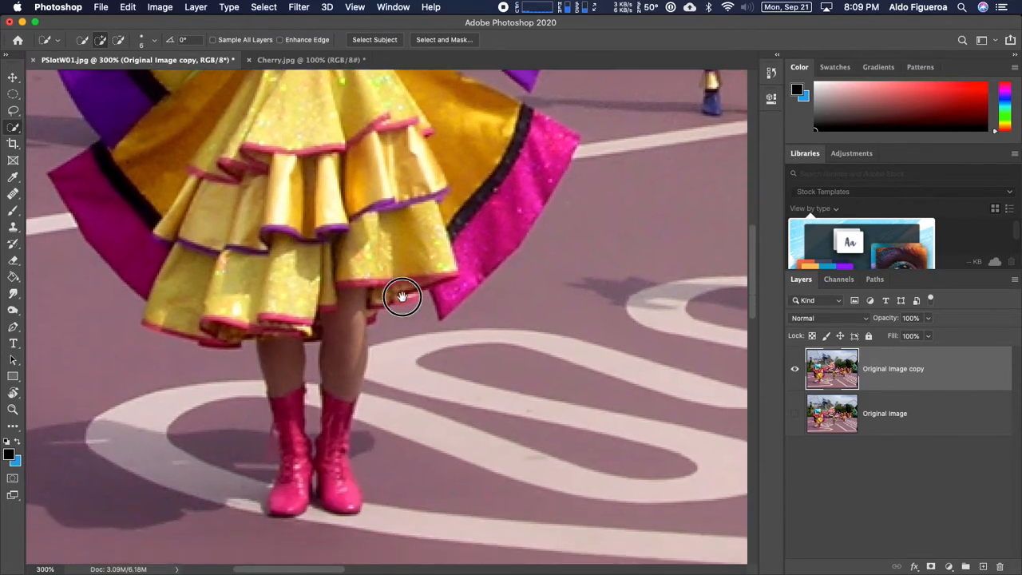
drag(320, 333, 320, 392)
drag(319, 325, 319, 308)
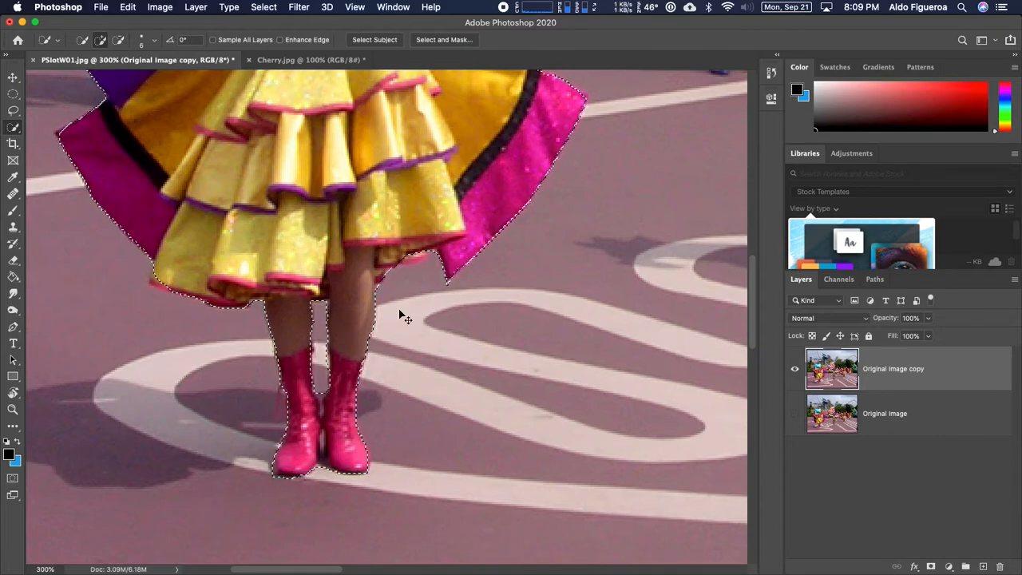
key(super+minus)
scroll(439, 284, up, 5)
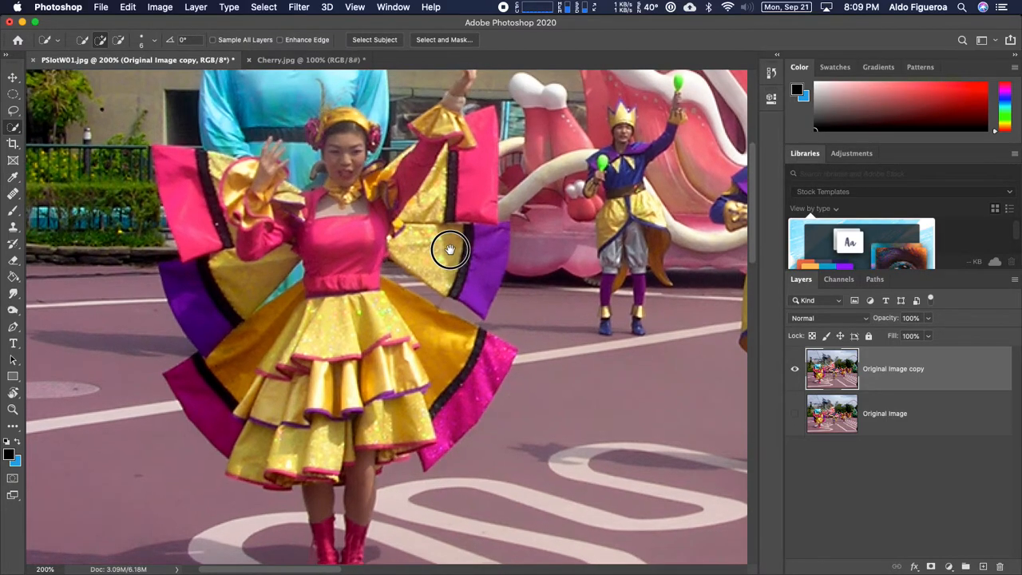
drag(449, 250, 457, 277)
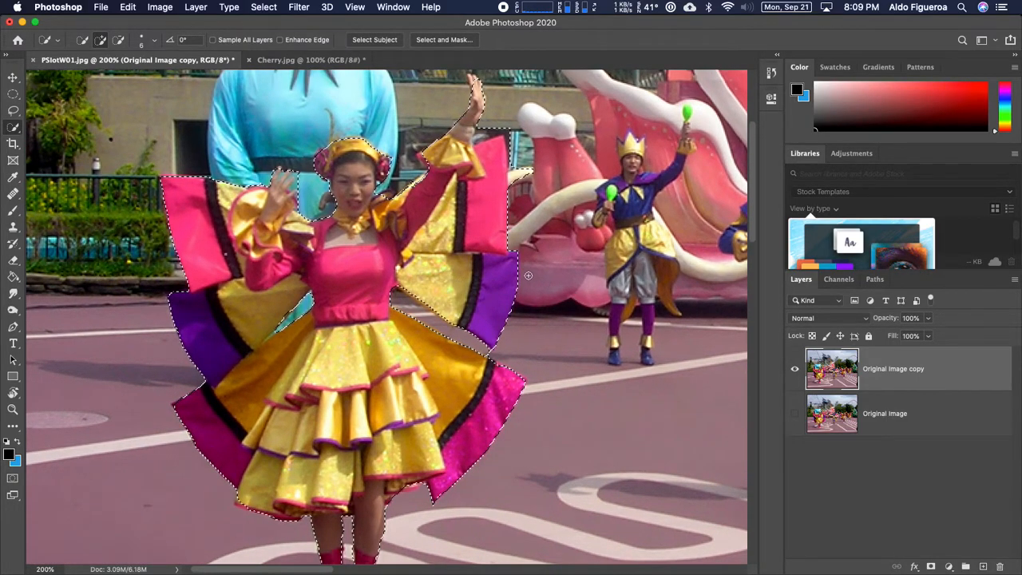
key(super+minus)
drag(510, 221, 497, 277)
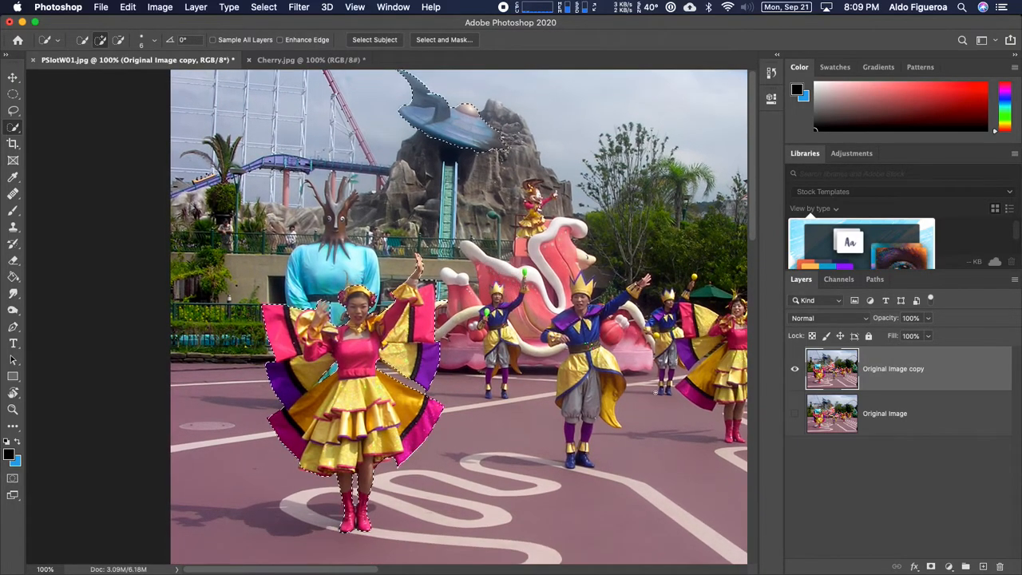
Copy and paste the selected saucer and dancer onto a new layer, and hide the Original Image copy layer
click(128, 8)
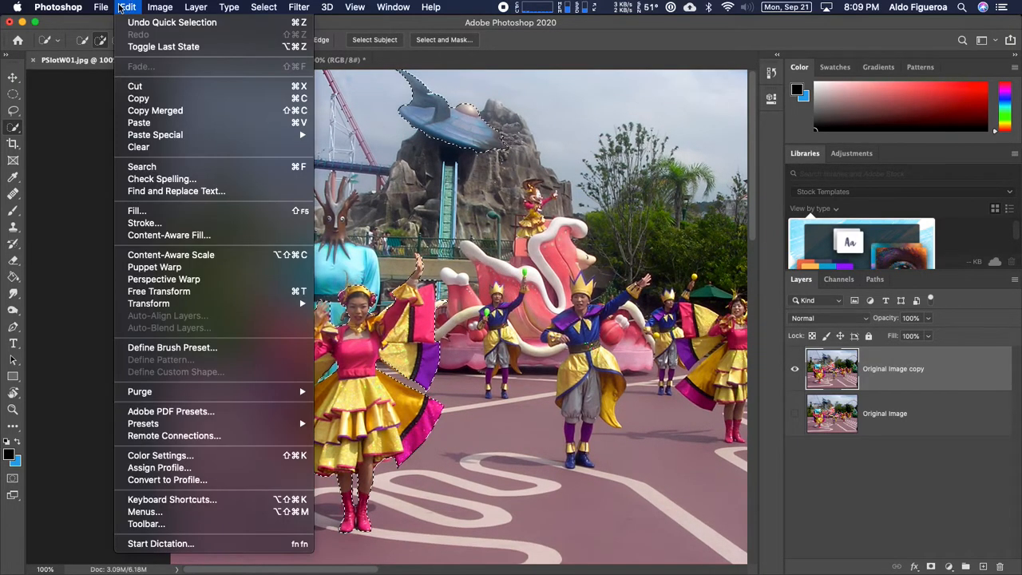
click(179, 96)
click(127, 8)
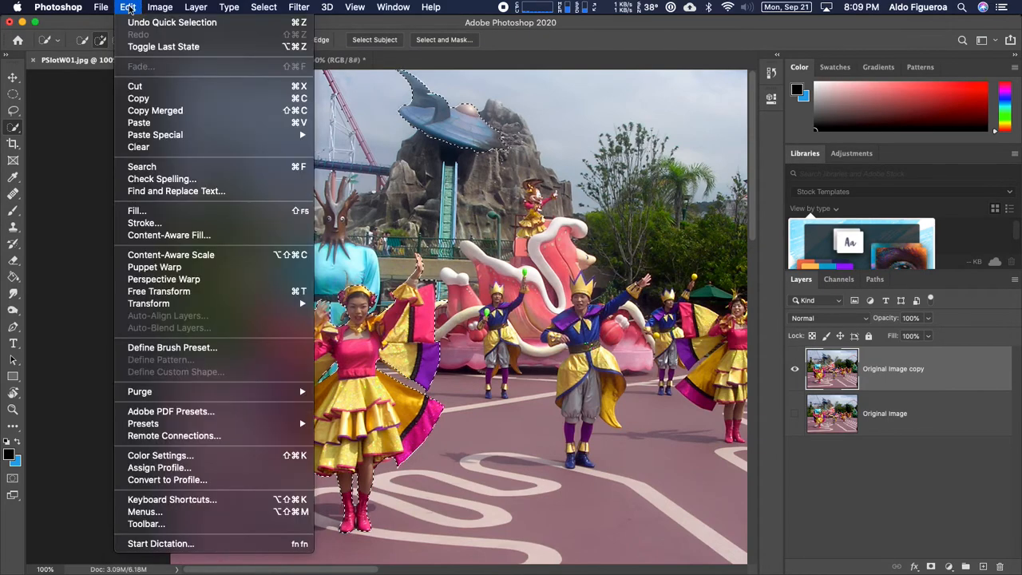
click(160, 125)
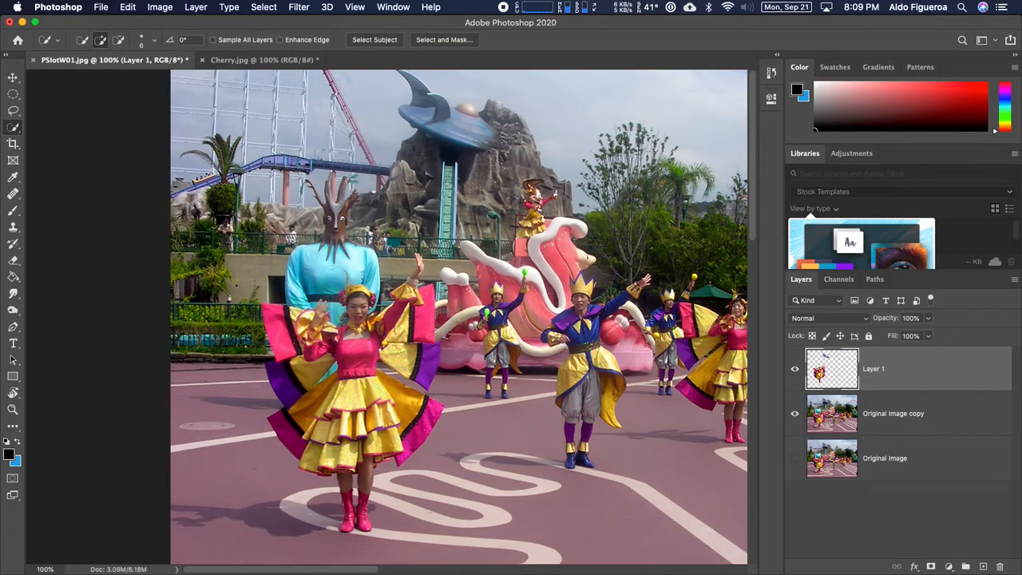
click(795, 413)
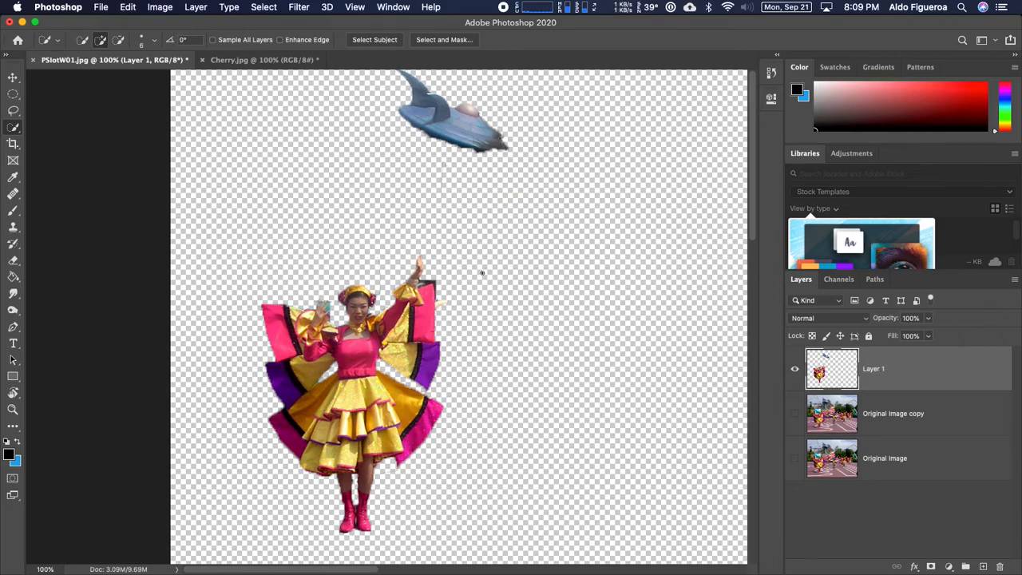
Examine the cutout edges around the dancer's hands, wings, skirt, and boots, and around the flying saucer
key(super+equal)
key(super+equal)
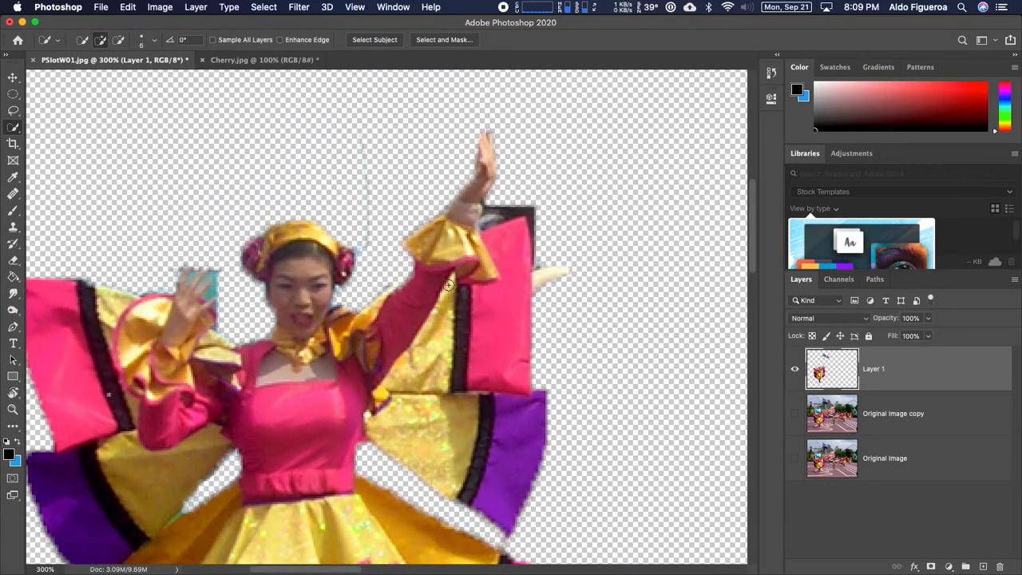
drag(390, 283, 495, 218)
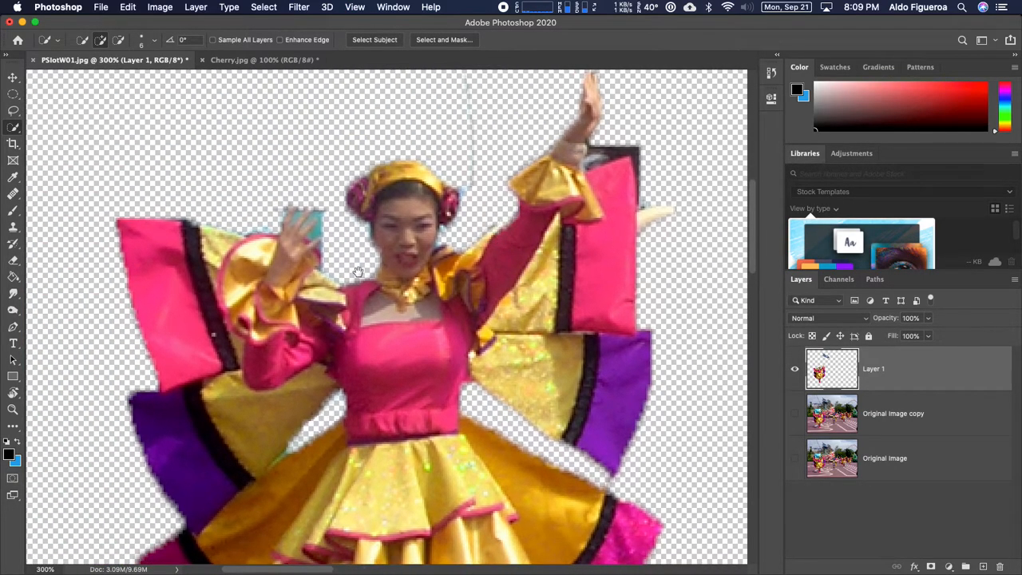
drag(359, 270, 368, 244)
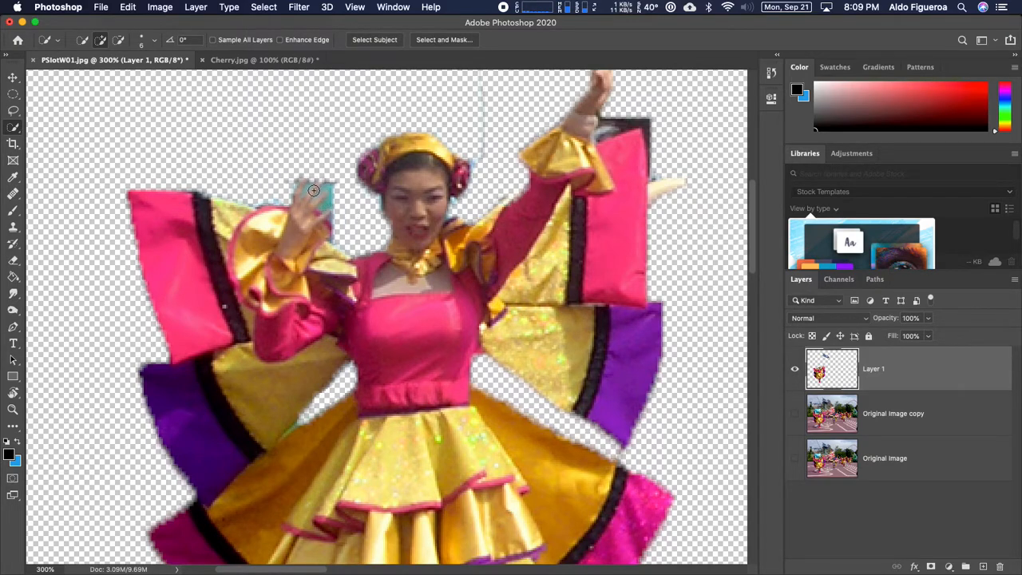
drag(391, 425, 412, 339)
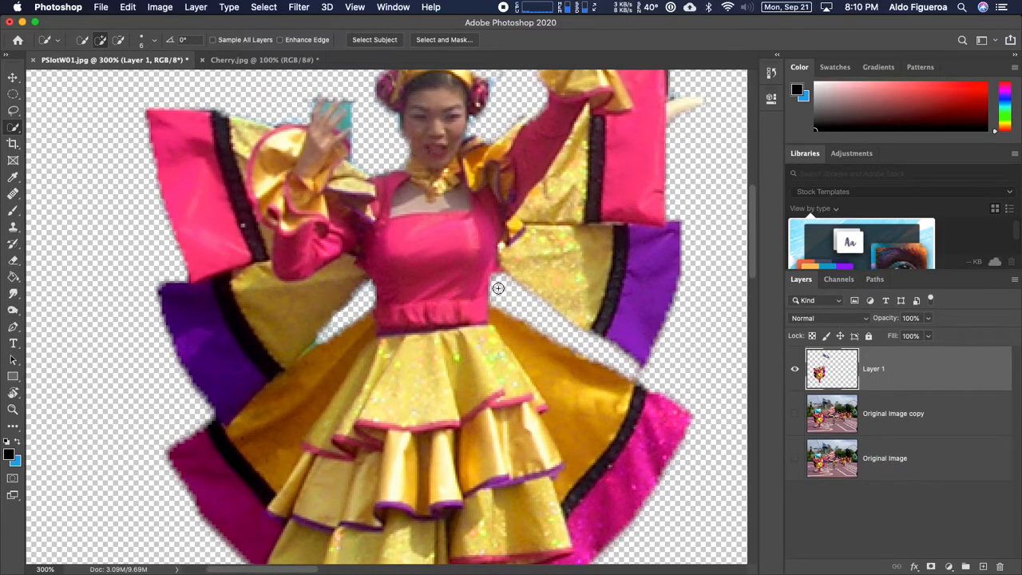
scroll(596, 444, down, 5)
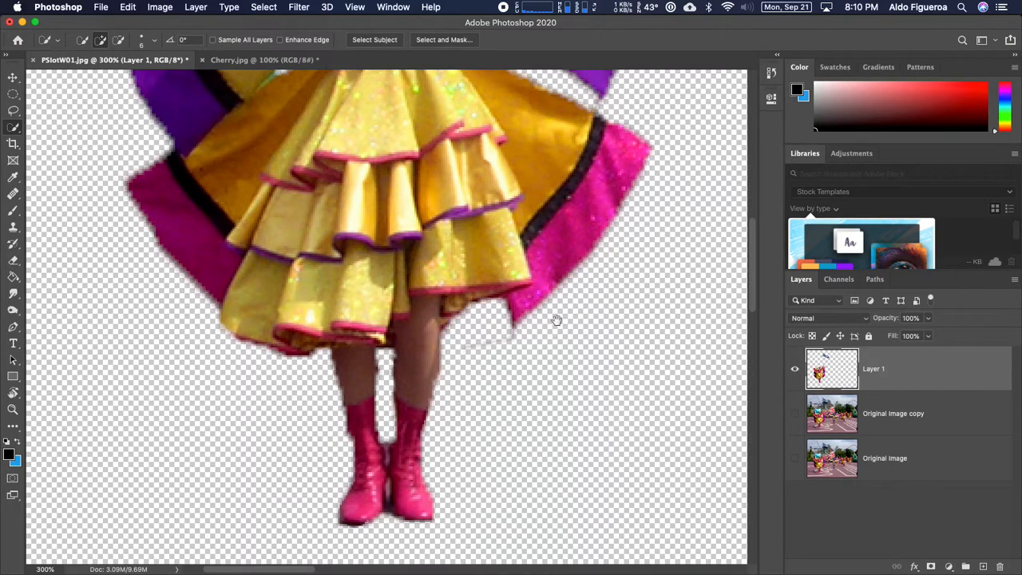
scroll(555, 321, up, 10)
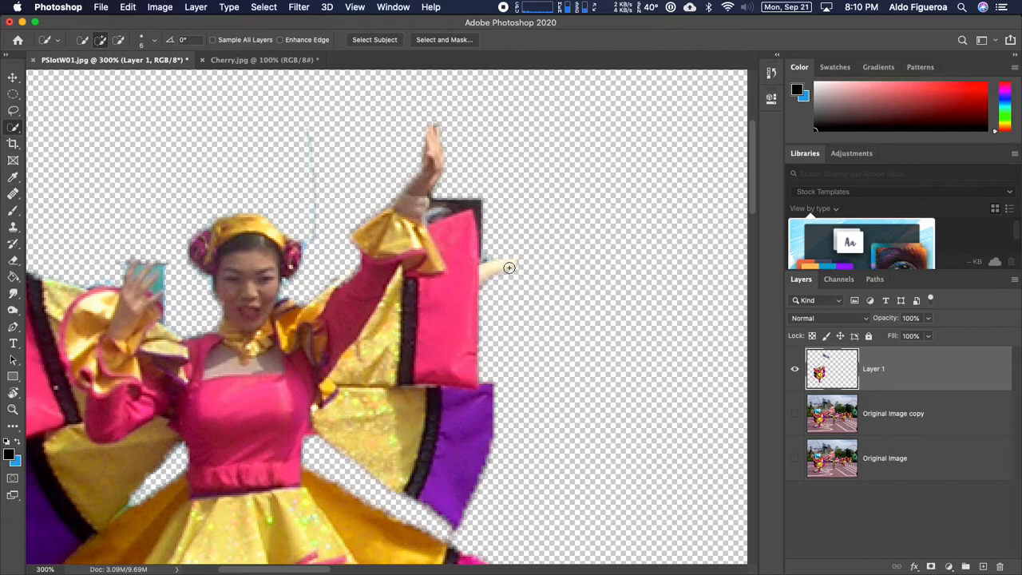
scroll(458, 181, up, 15)
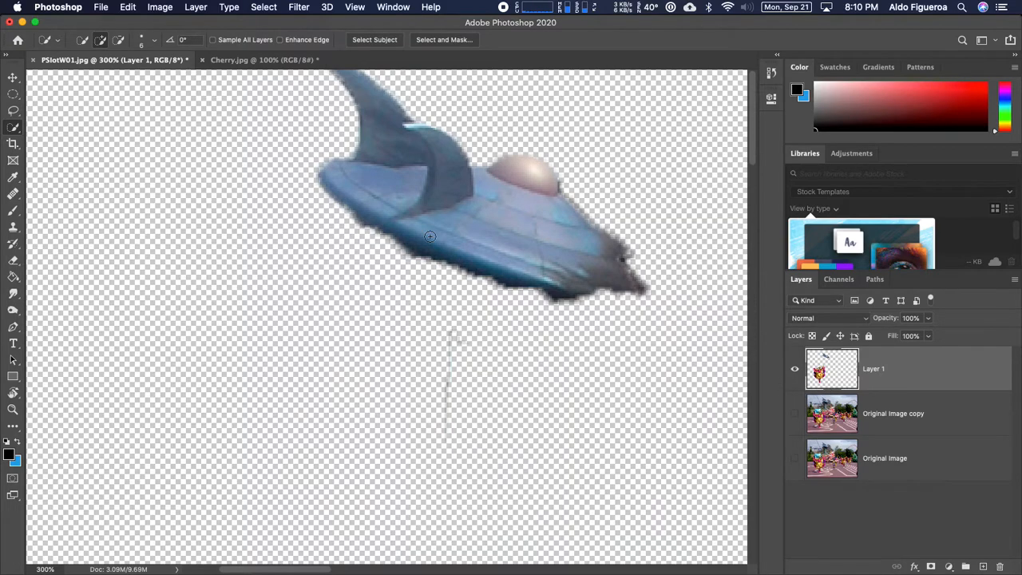
Undo hiding the Original Image copy layer and pasting the cutout layer
click(128, 7)
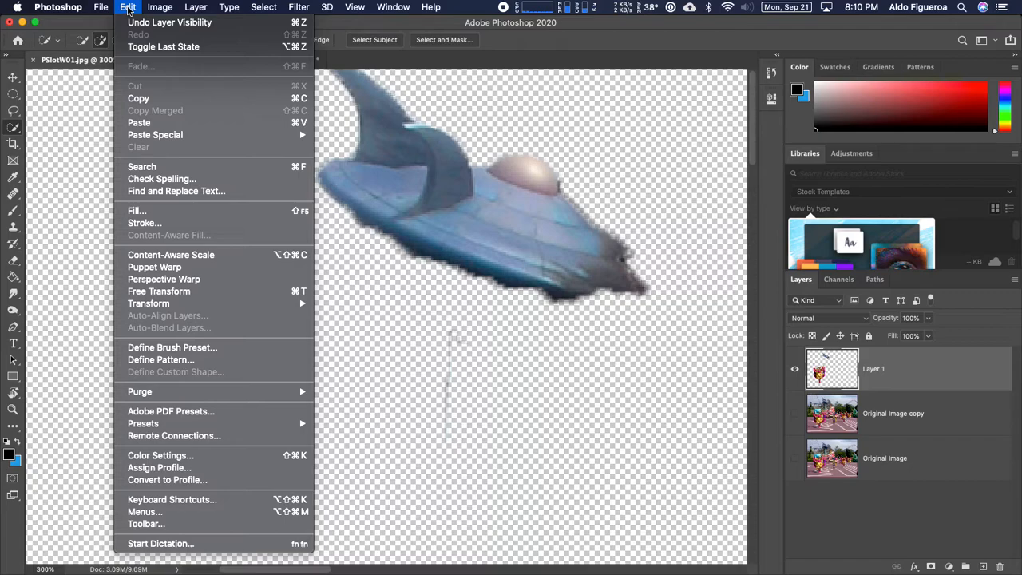
key(super+z)
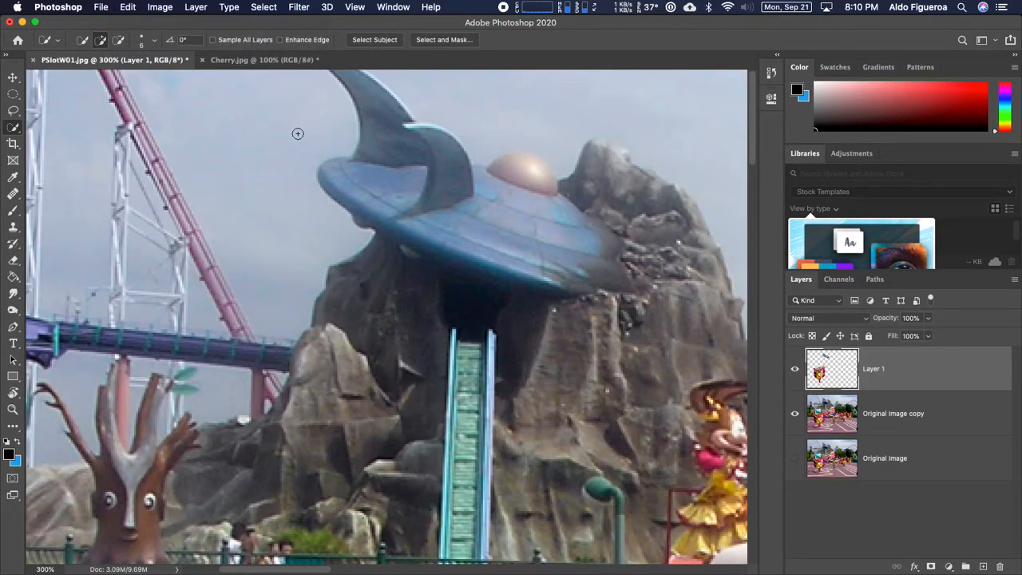
key(super+z)
key(super+minus)
scroll(443, 323, down, 5)
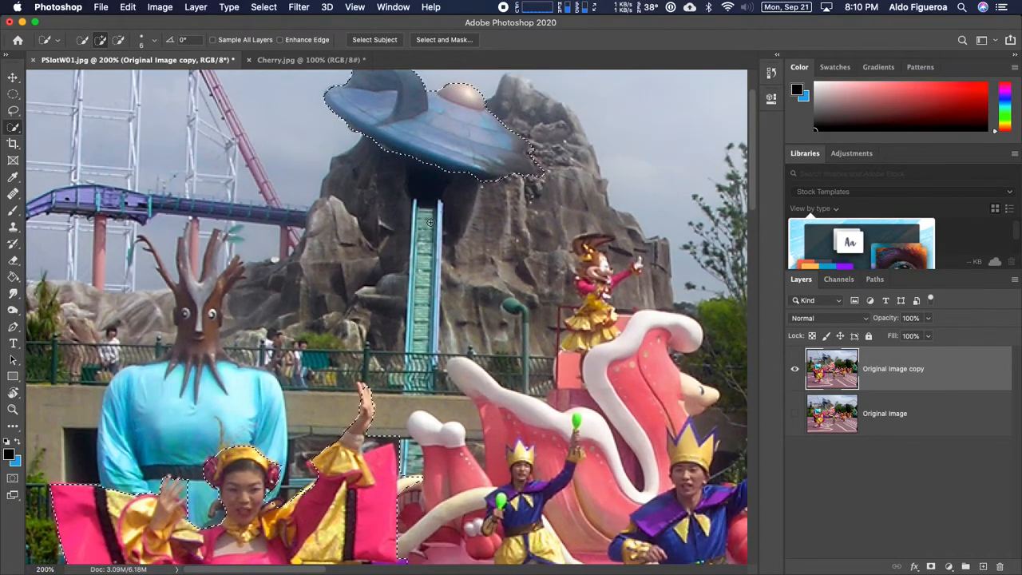